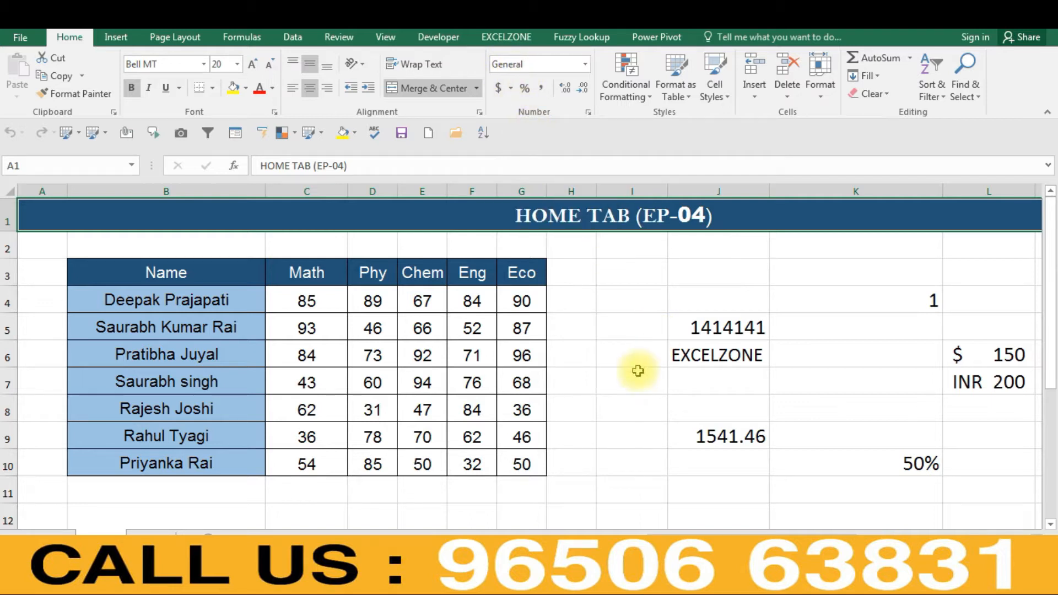
# Step: Compare the number format of the name cells in column B with that of the mark cells in rows 6 and 7
pyautogui.click(637, 371)
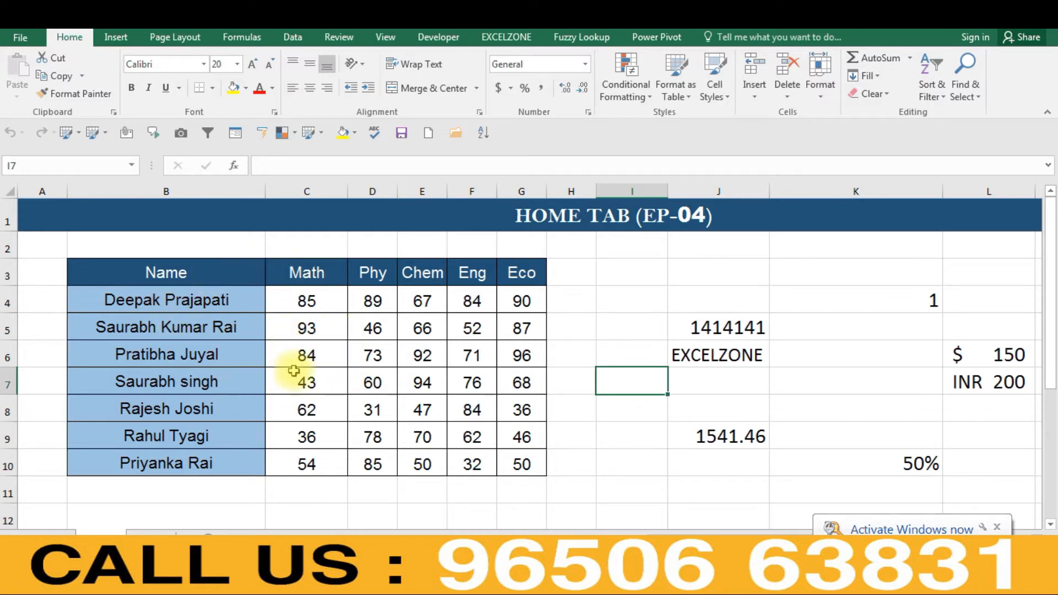
pyautogui.click(278, 380)
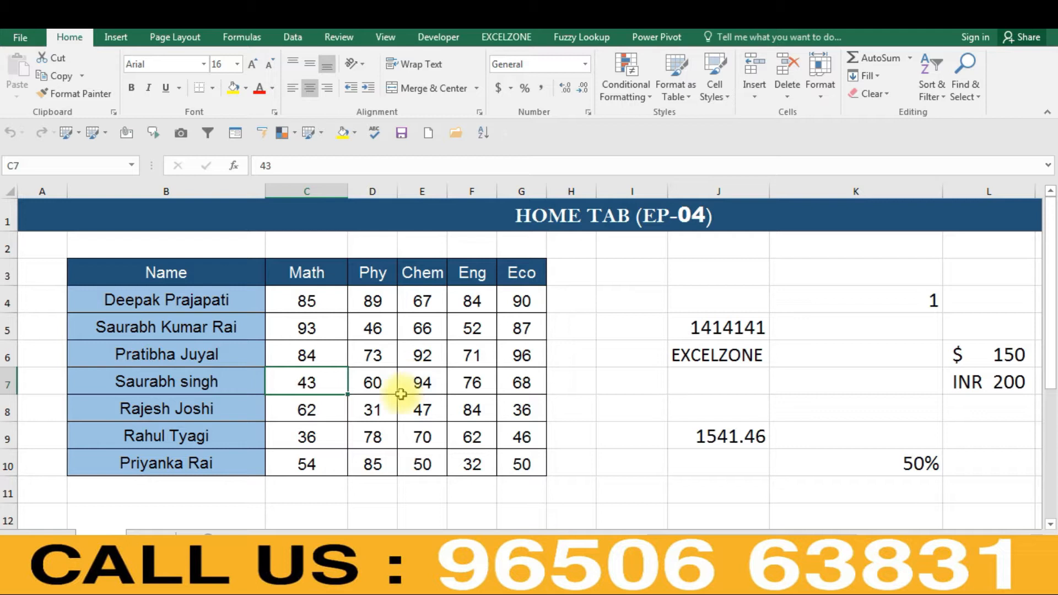
pyautogui.click(309, 353)
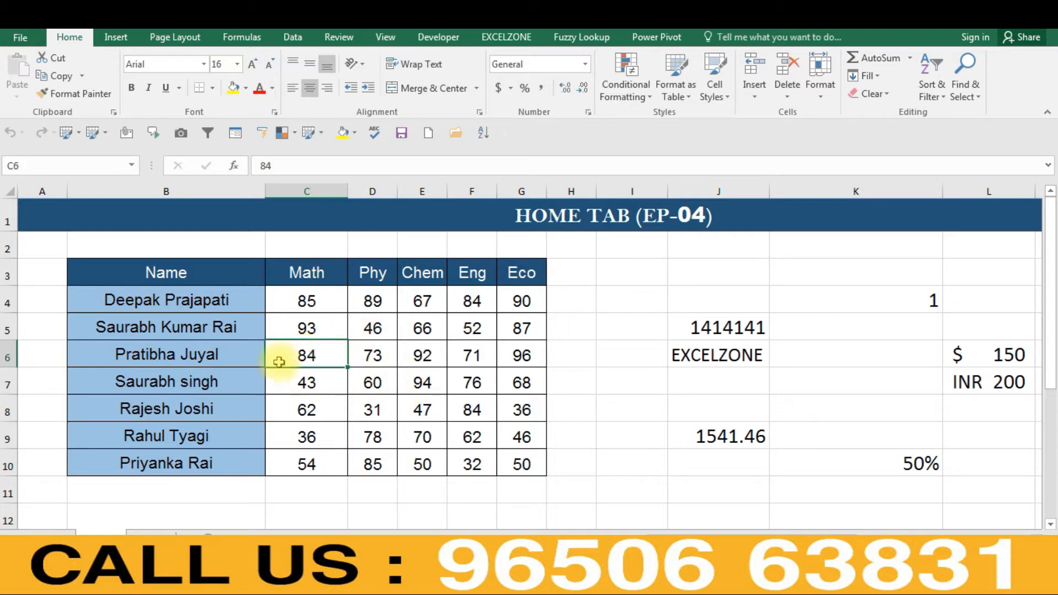
pyautogui.click(162, 355)
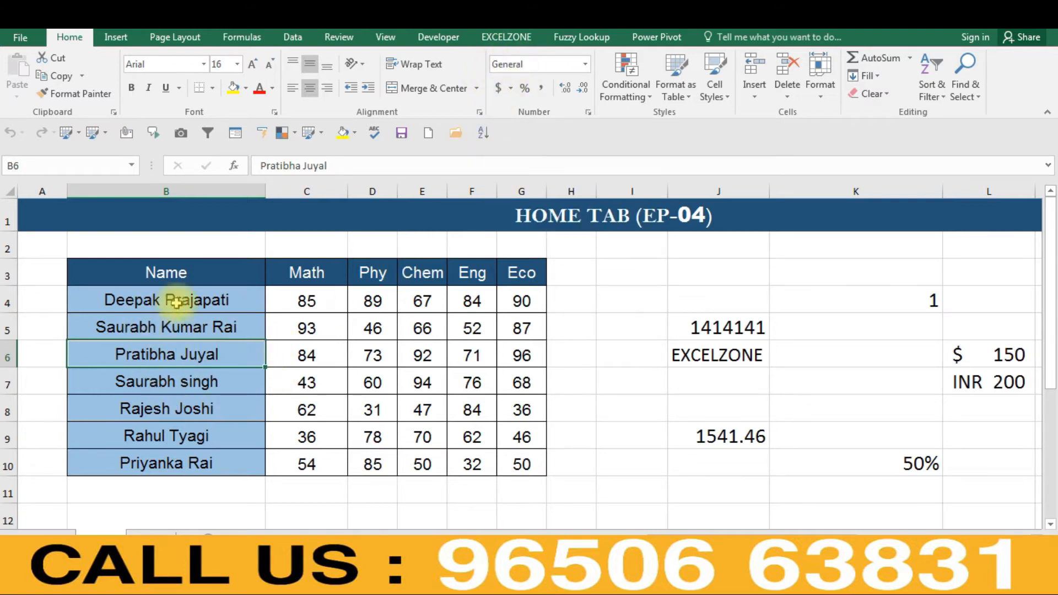
pyautogui.click(323, 355)
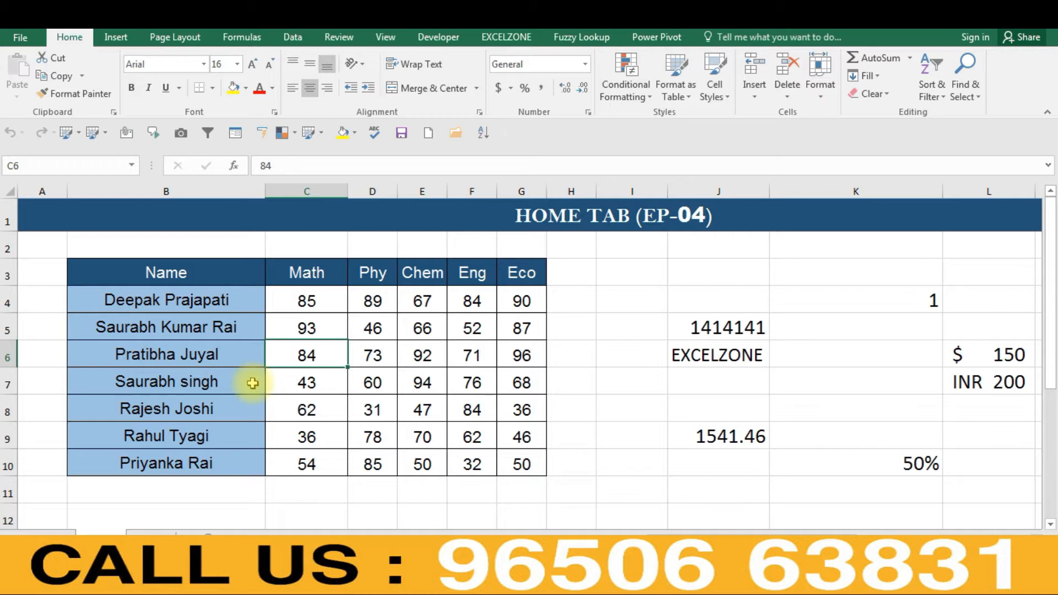
pyautogui.click(192, 352)
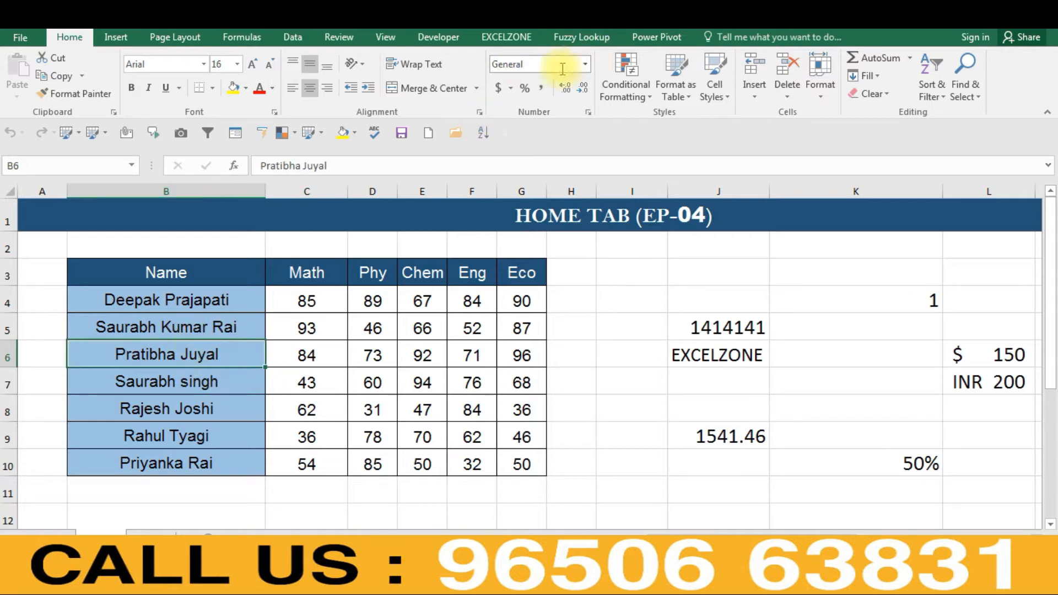
pyautogui.click(353, 345)
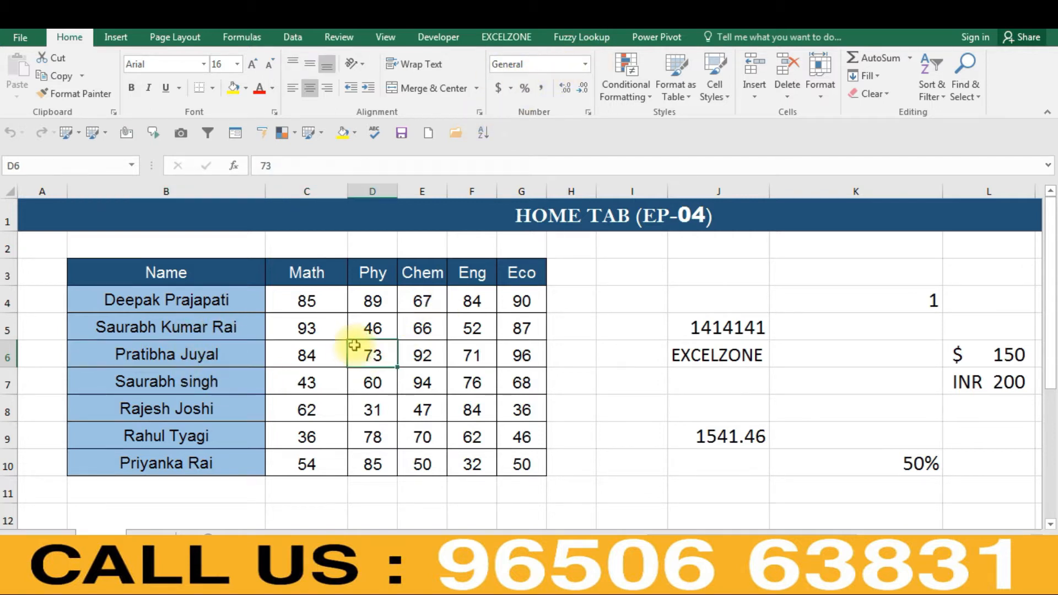
pyautogui.click(131, 357)
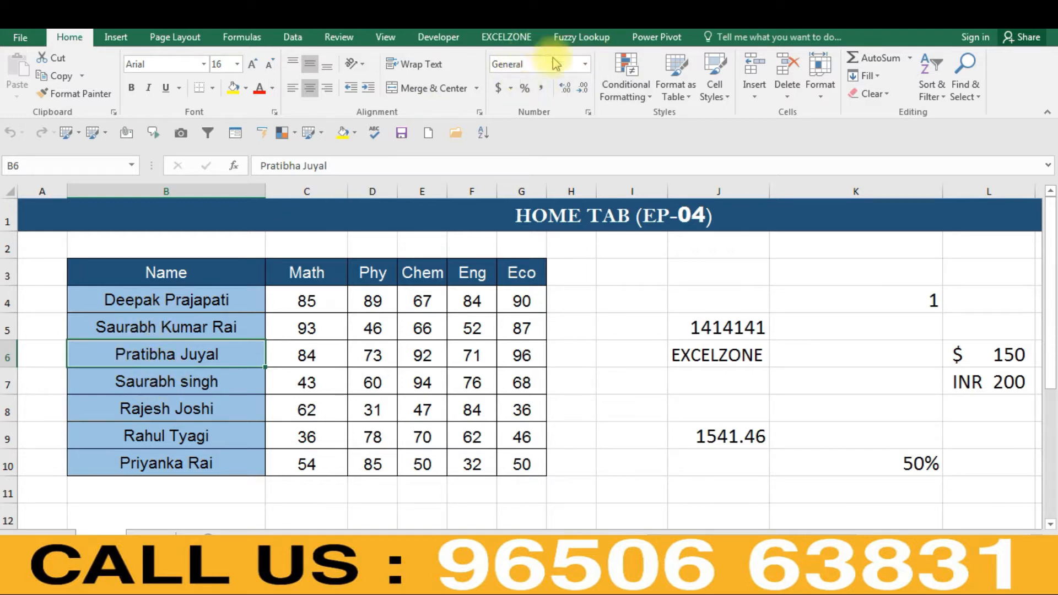
pyautogui.click(422, 356)
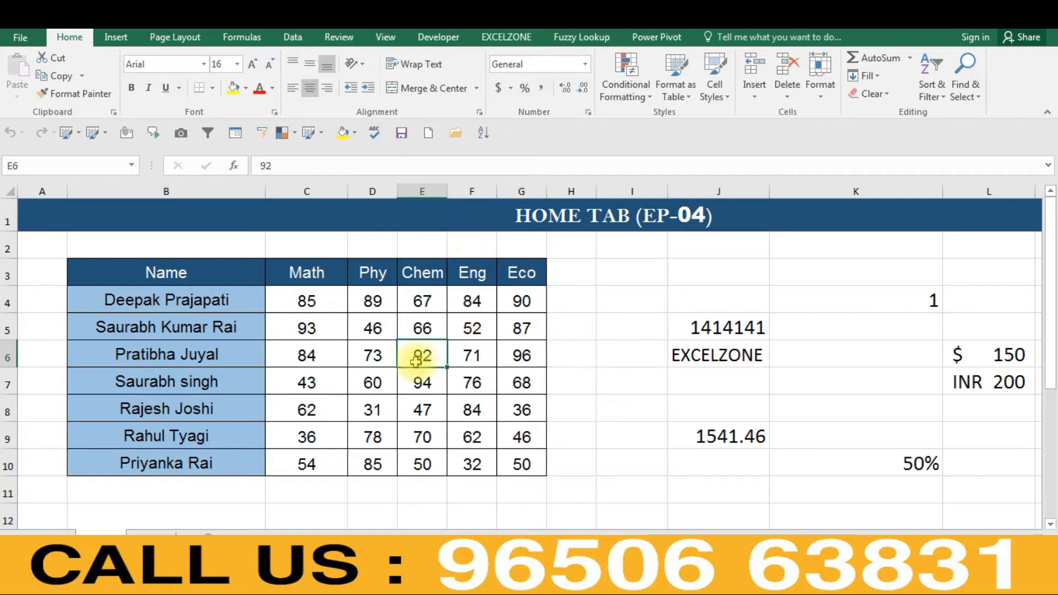
pyautogui.click(307, 384)
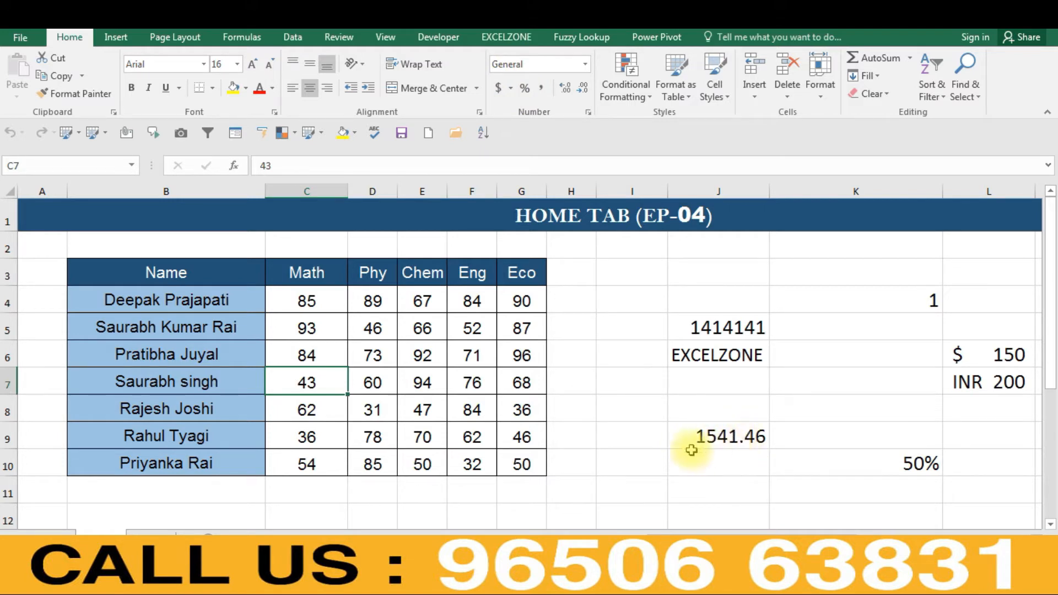
# Step: Review the available number formats and their previews for cells J9 and J5
pyautogui.click(717, 482)
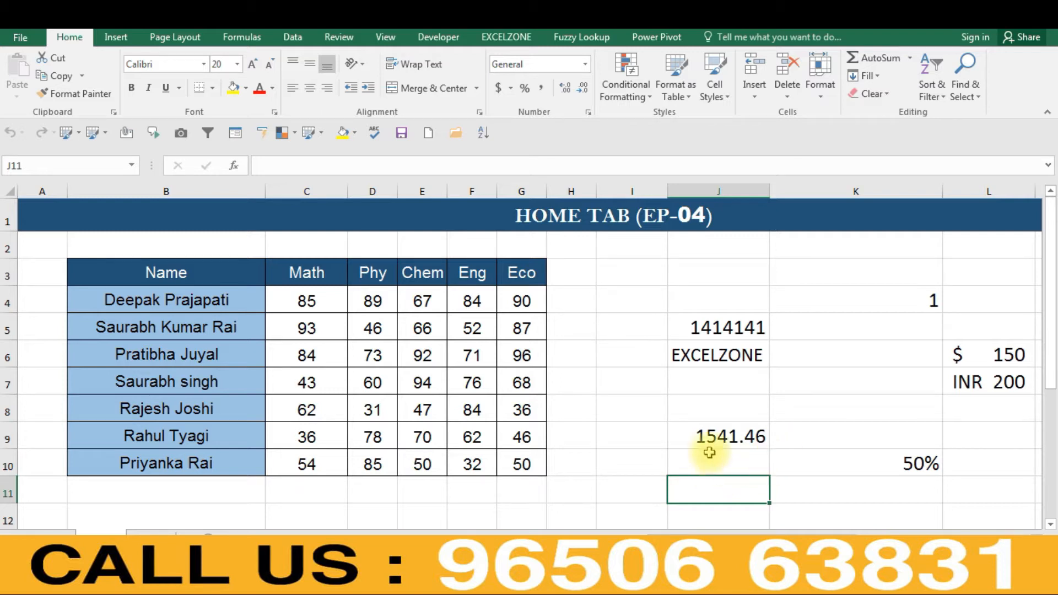
pyautogui.click(718, 436)
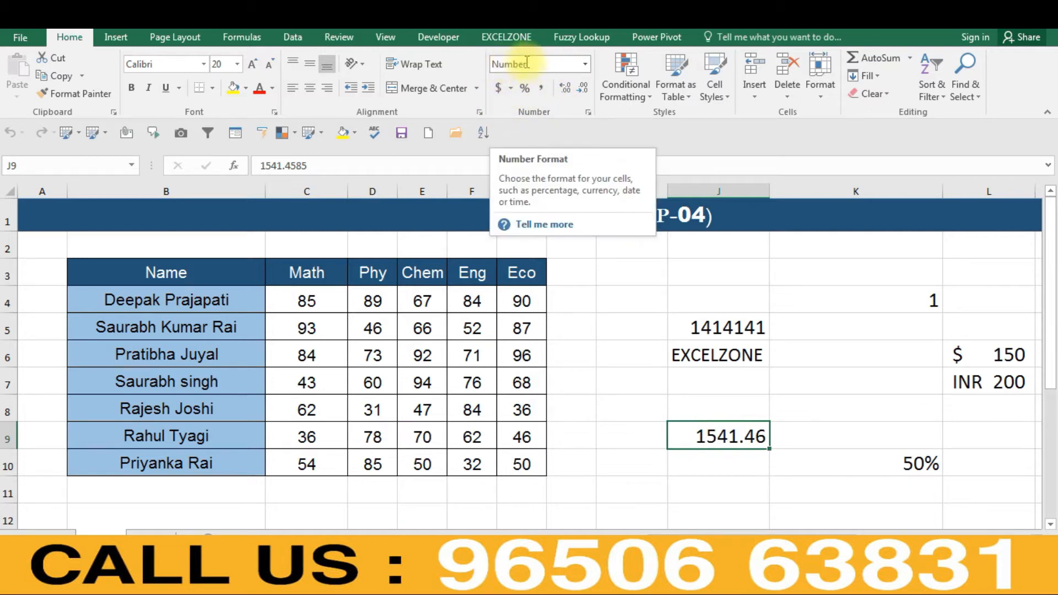
pyautogui.click(585, 64)
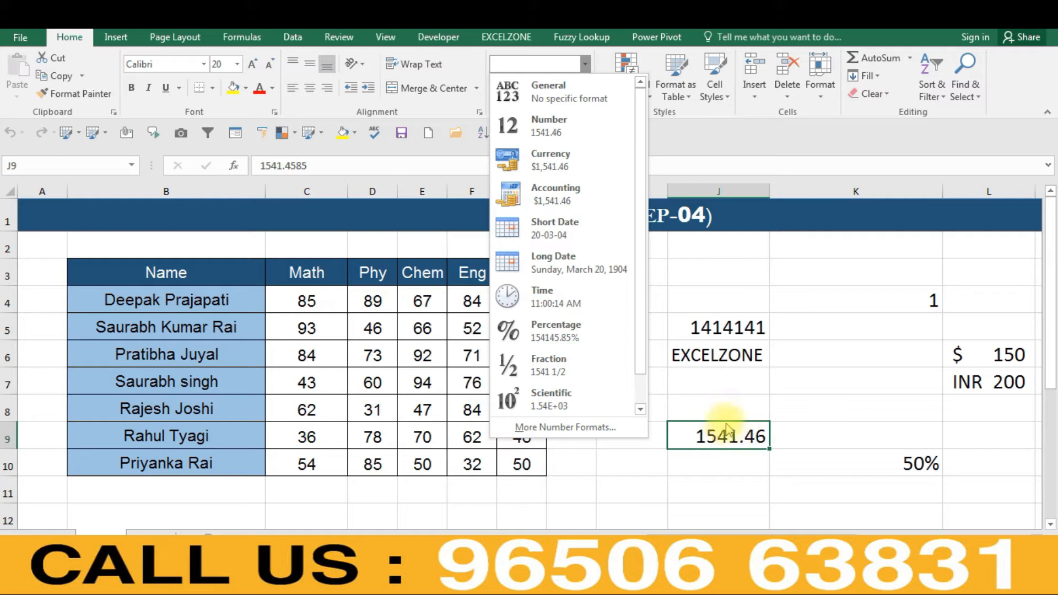
pyautogui.click(726, 325)
pyautogui.click(730, 325)
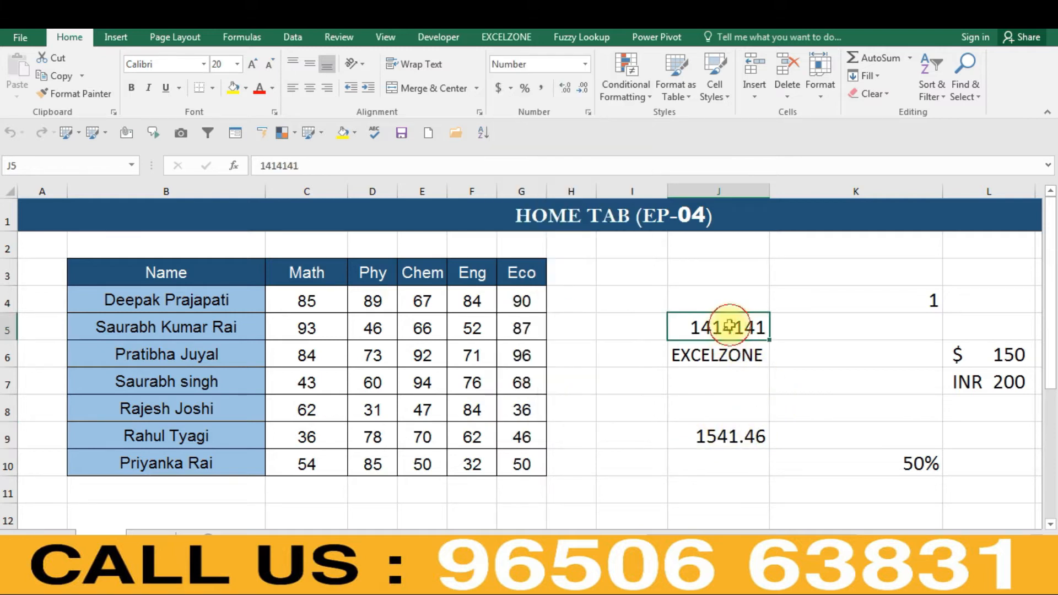
pyautogui.click(584, 65)
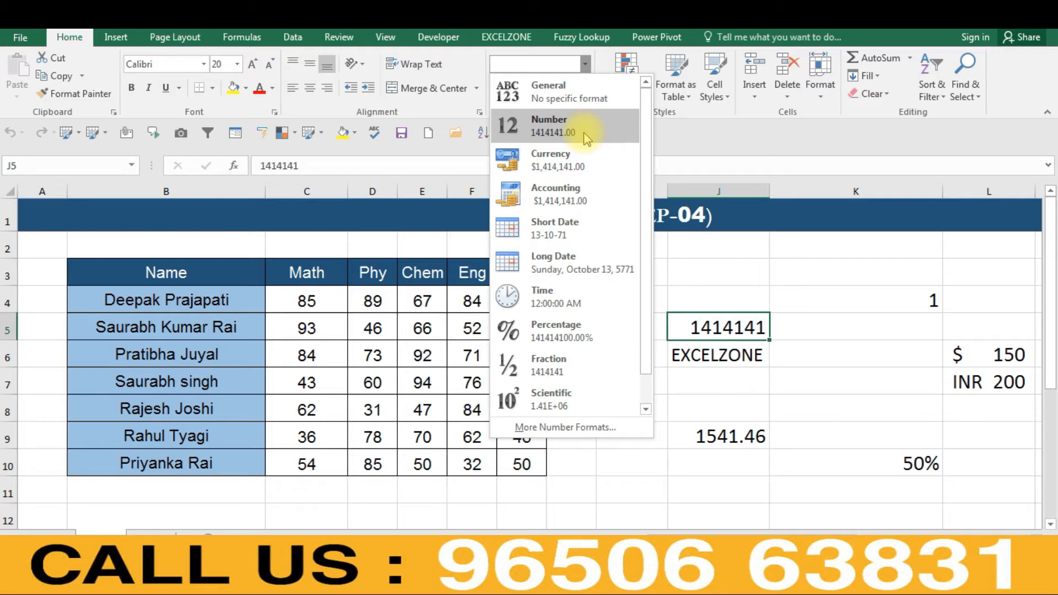
pyautogui.click(633, 456)
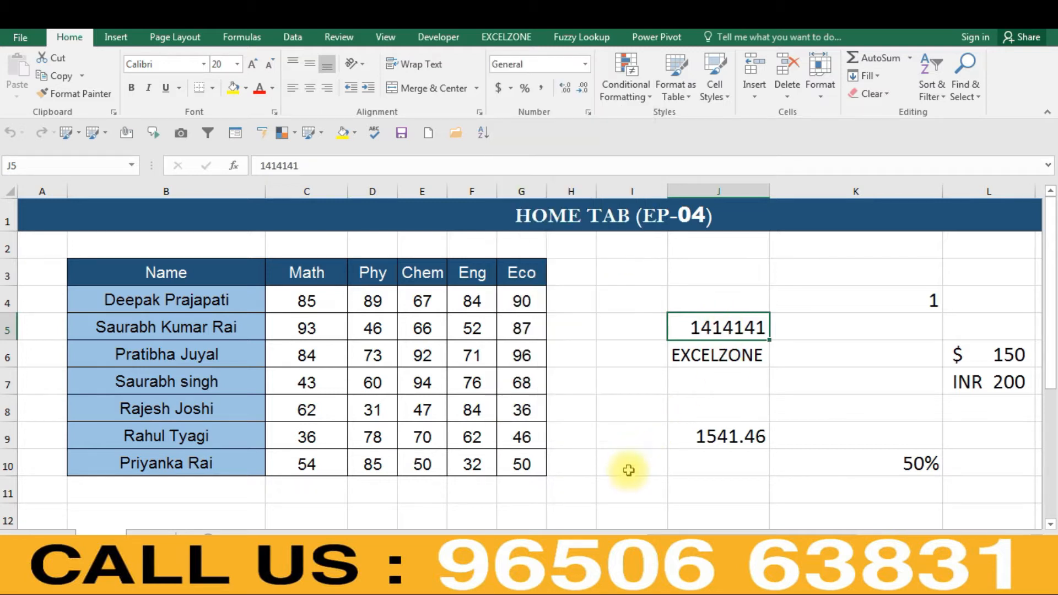
# Step: Enter the value 8711.517714 in cell I12 below the sample values
pyautogui.click(633, 458)
pyautogui.scroll(-1, 628, 475)
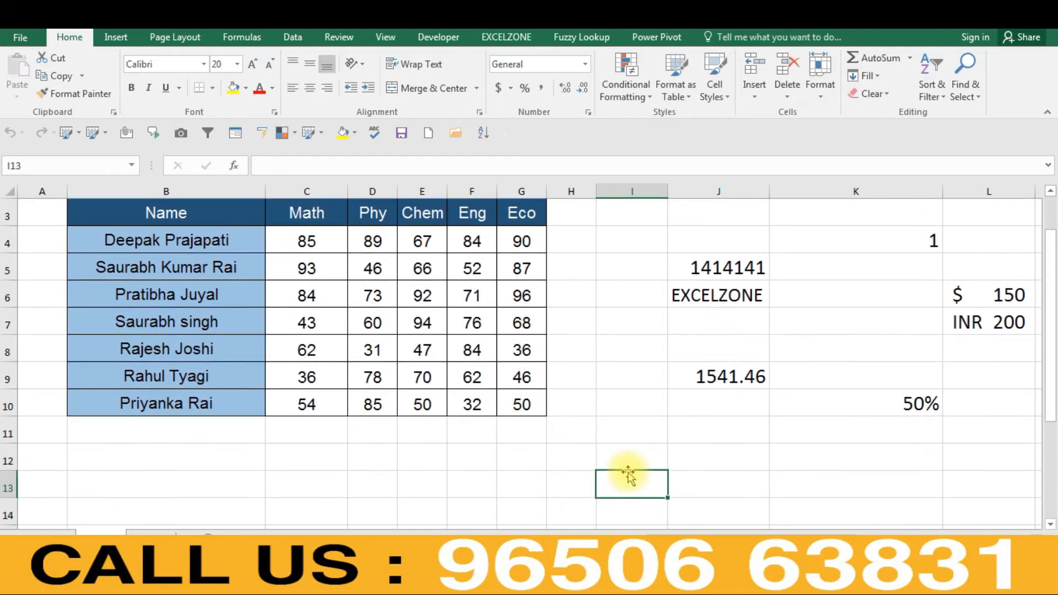
pyautogui.write('8')
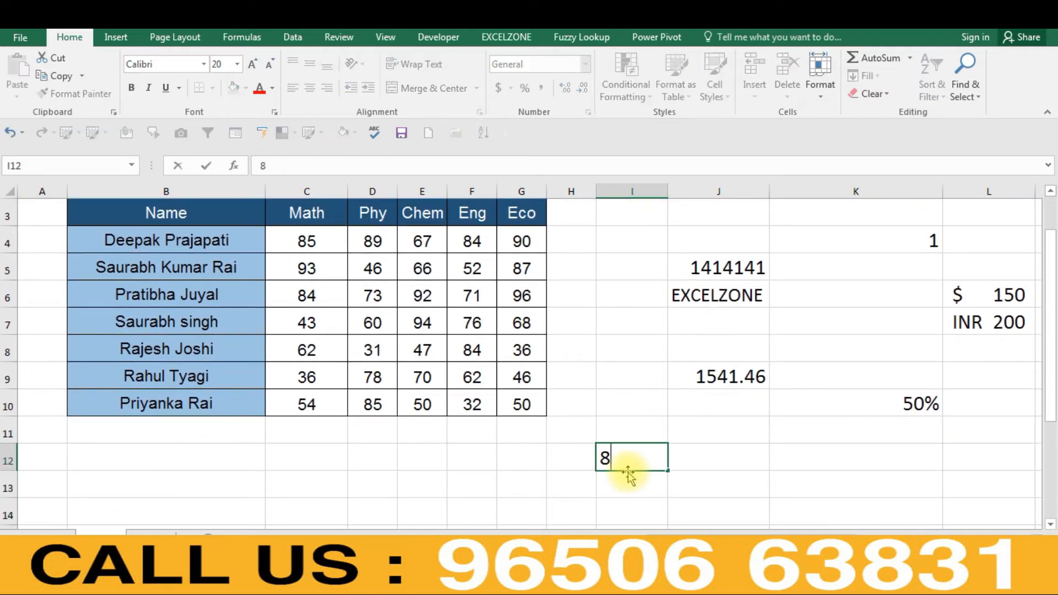
pyautogui.write('711.517714')
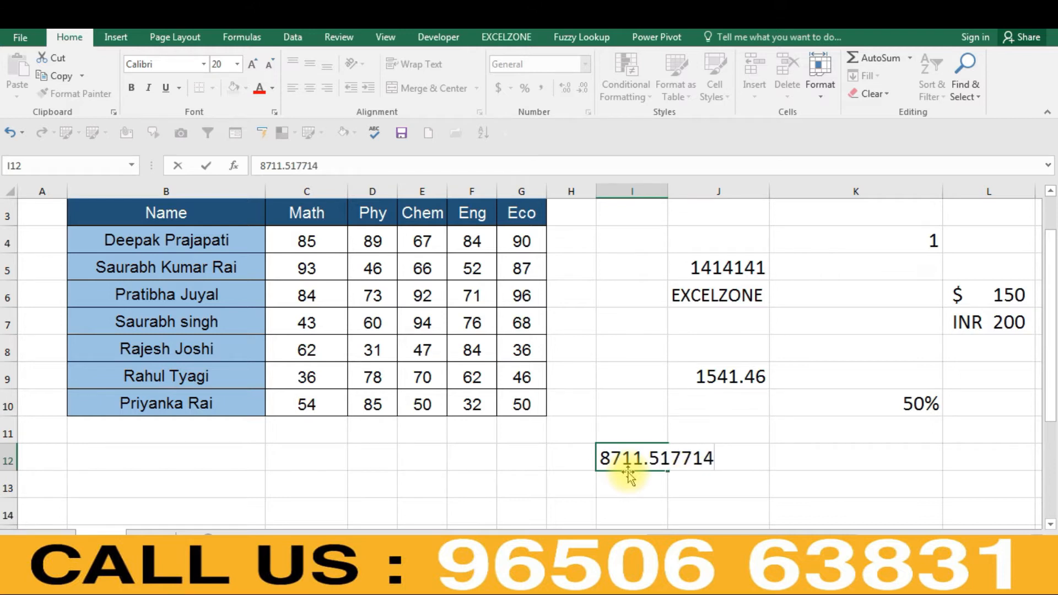
pyautogui.press('Return')
# Step: Apply the Number format to the decimal value in cell I12
pyautogui.press('Up')
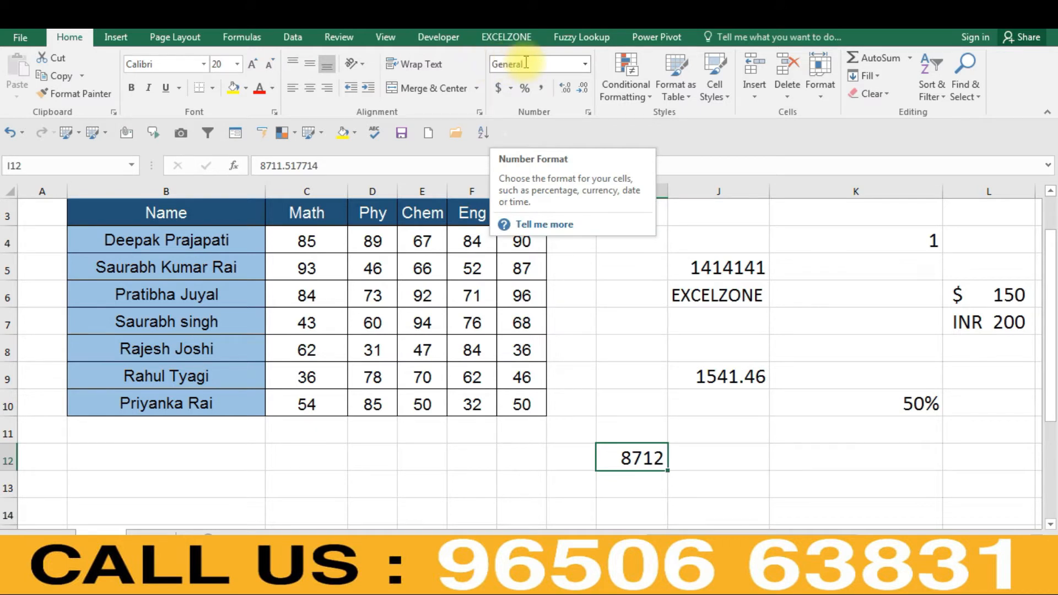
pyautogui.click(585, 66)
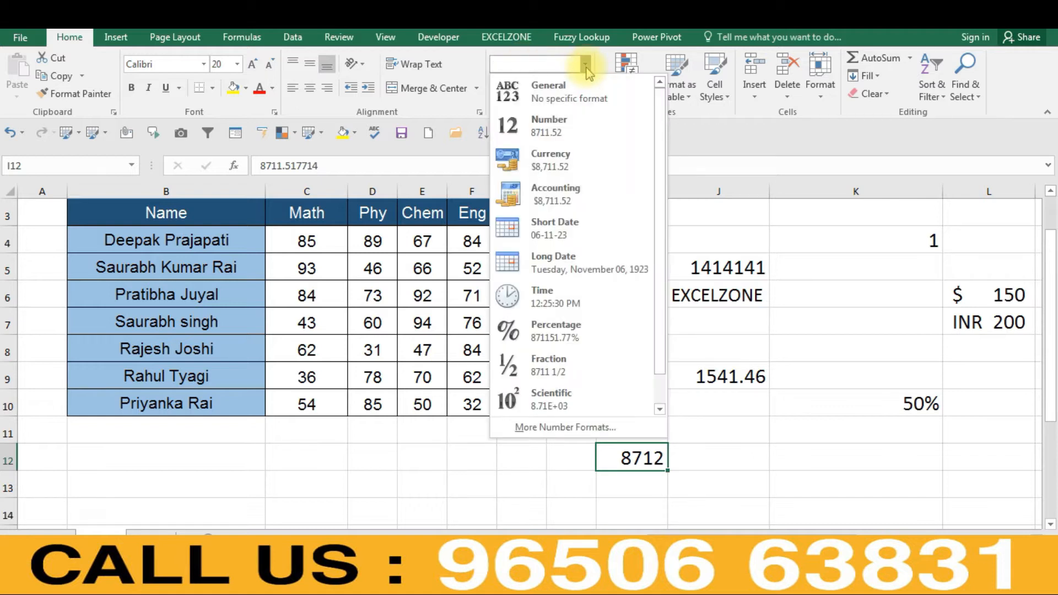
pyautogui.click(530, 131)
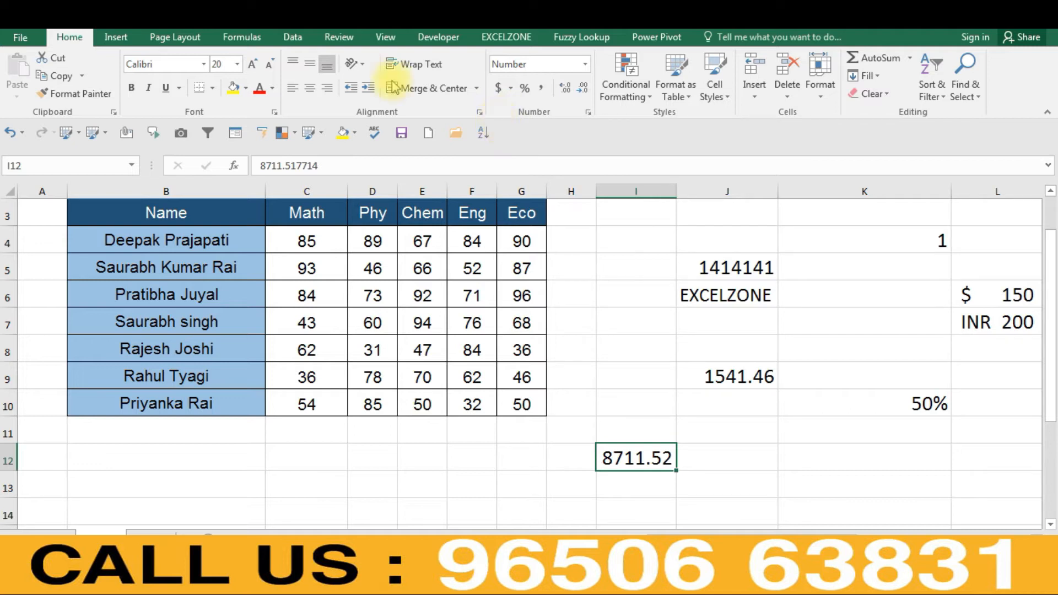
pyautogui.click(222, 19)
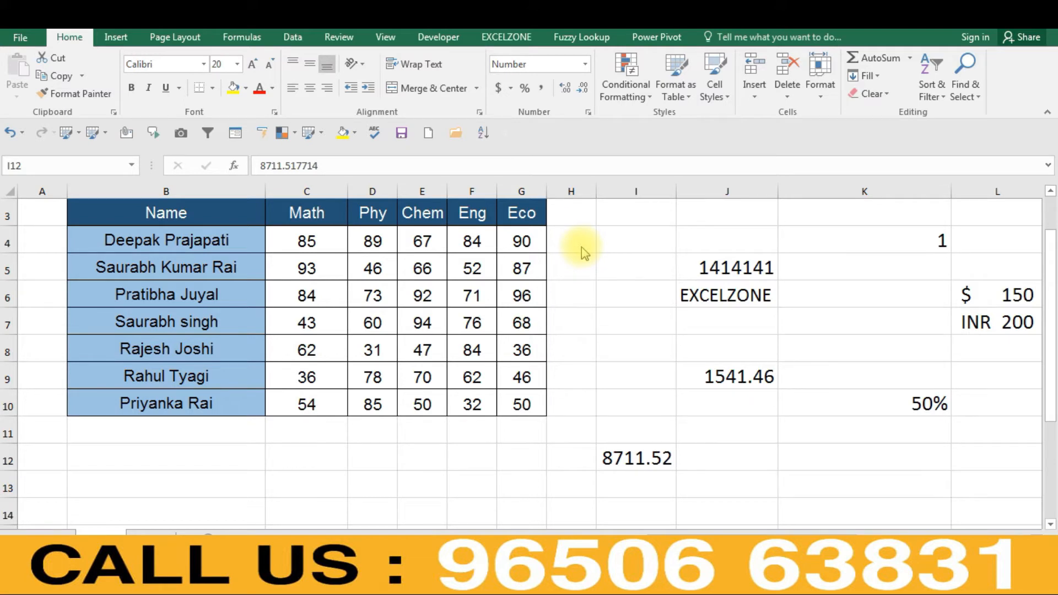
pyautogui.click(653, 364)
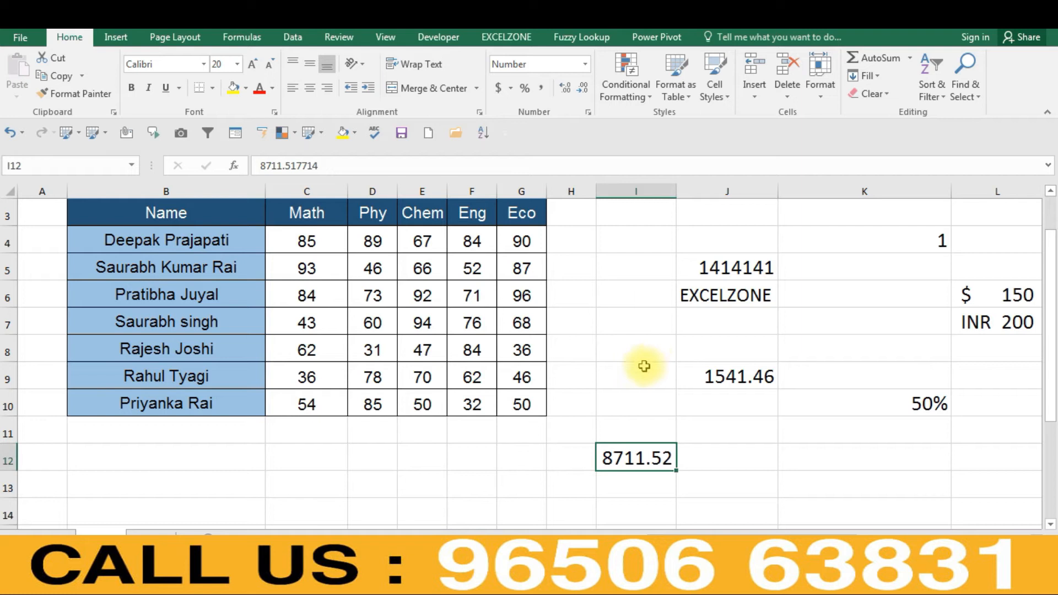
# Step: Enter 1 in cell I7 and apply the dollar accounting format to it
pyautogui.click(622, 318)
pyautogui.write('1')
pyautogui.press('Return')
pyautogui.click(620, 319)
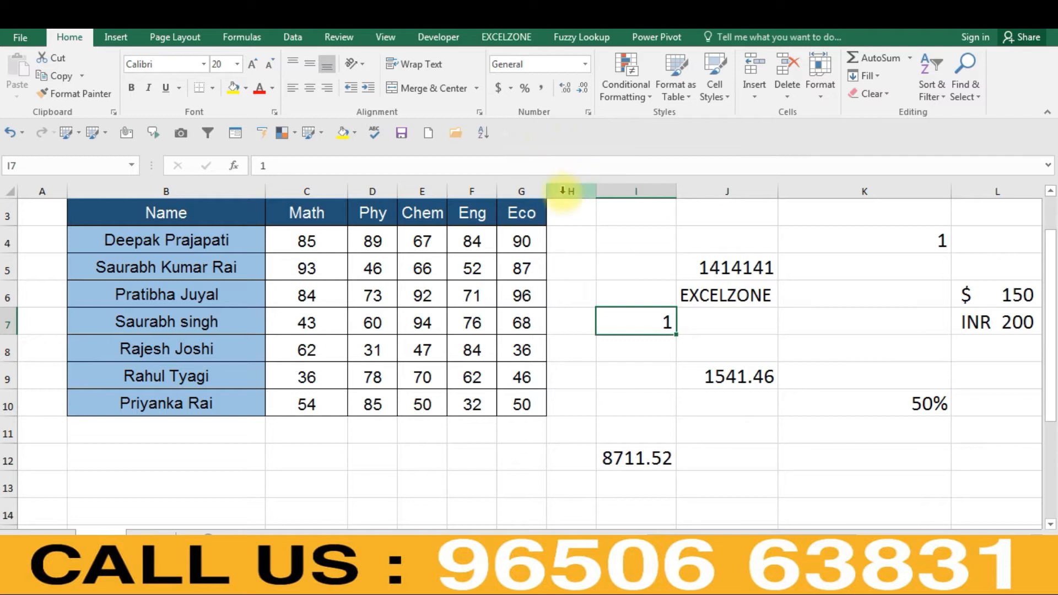
pyautogui.click(499, 89)
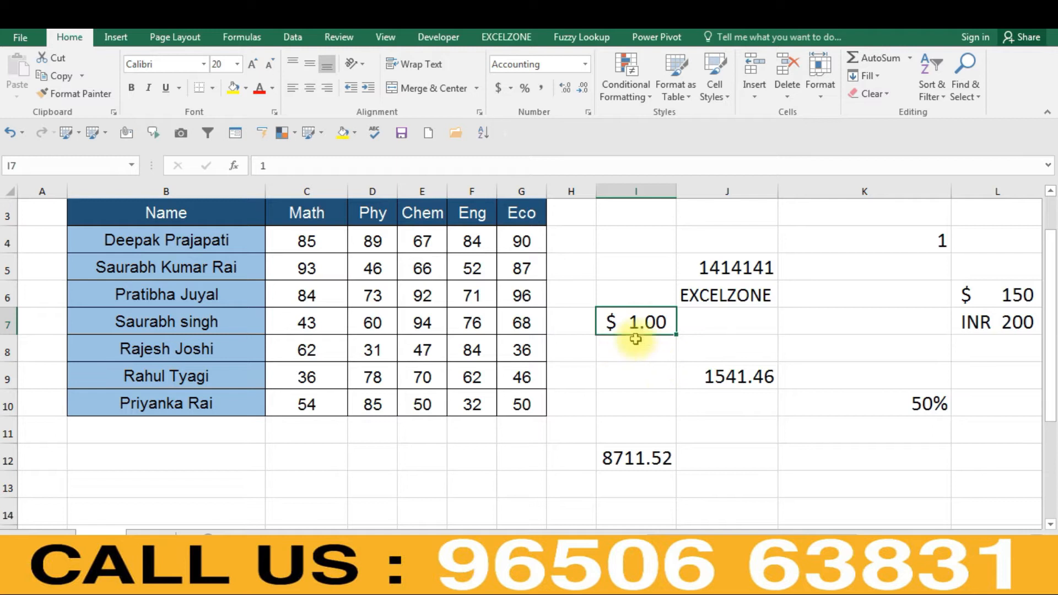
# Step: Enter the value 68.445 in cell I9
pyautogui.click(639, 375)
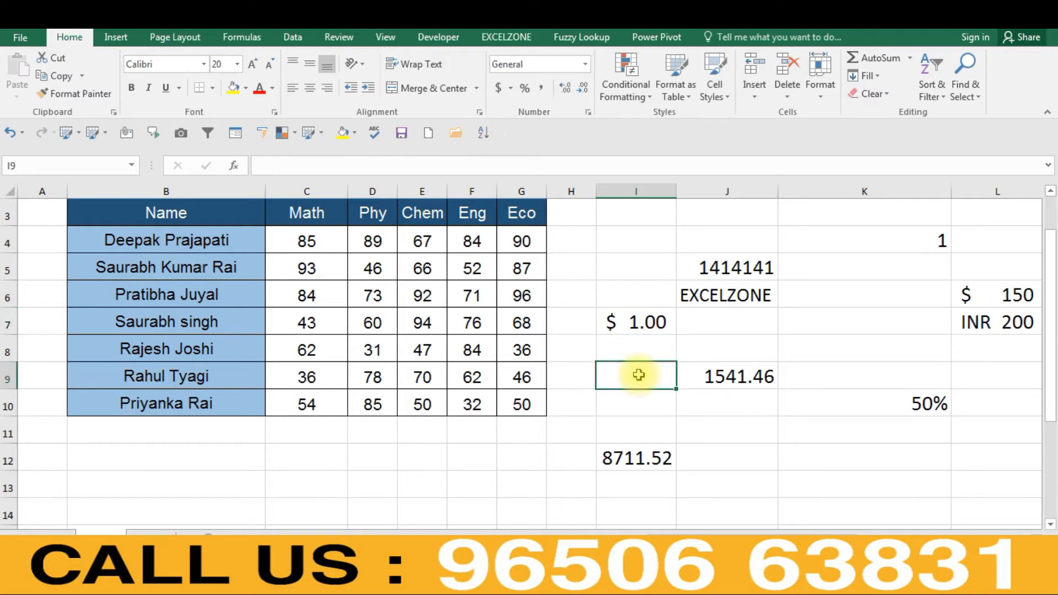
pyautogui.write('68')
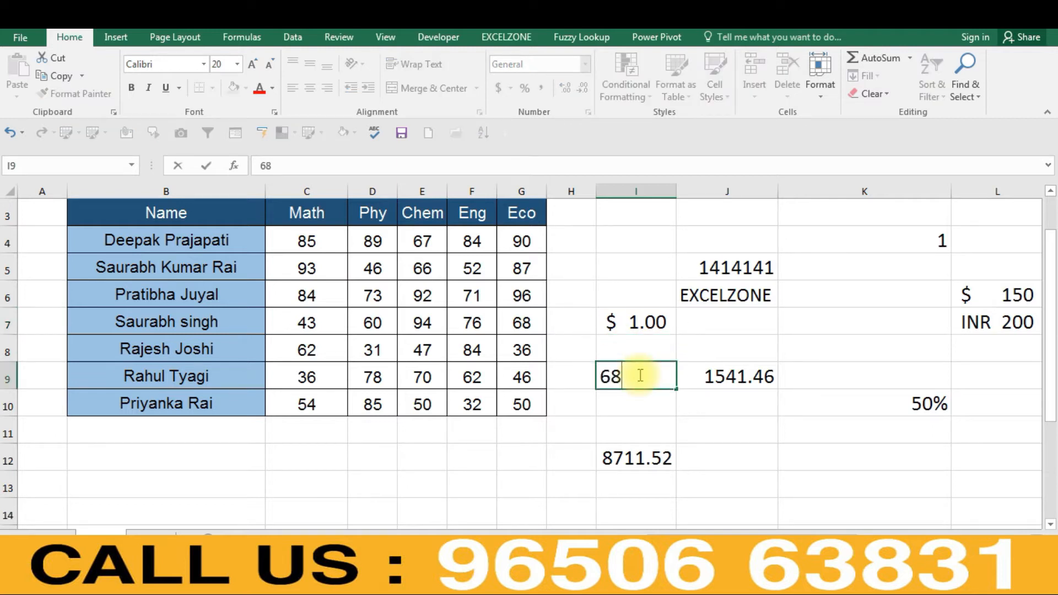
pyautogui.write('.445')
pyautogui.press('Return')
pyautogui.click(638, 375)
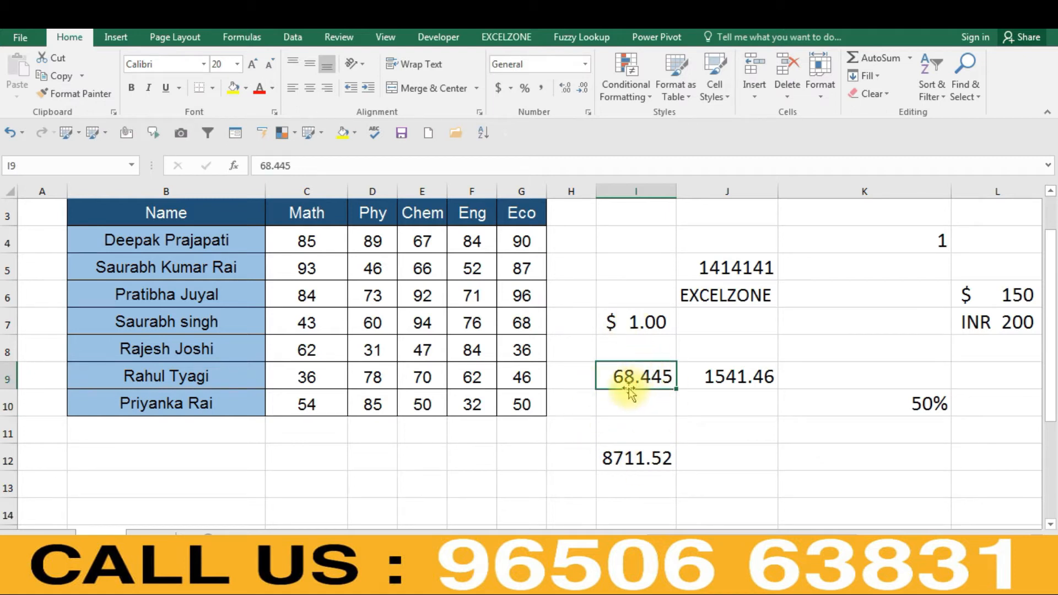
pyautogui.click(717, 414)
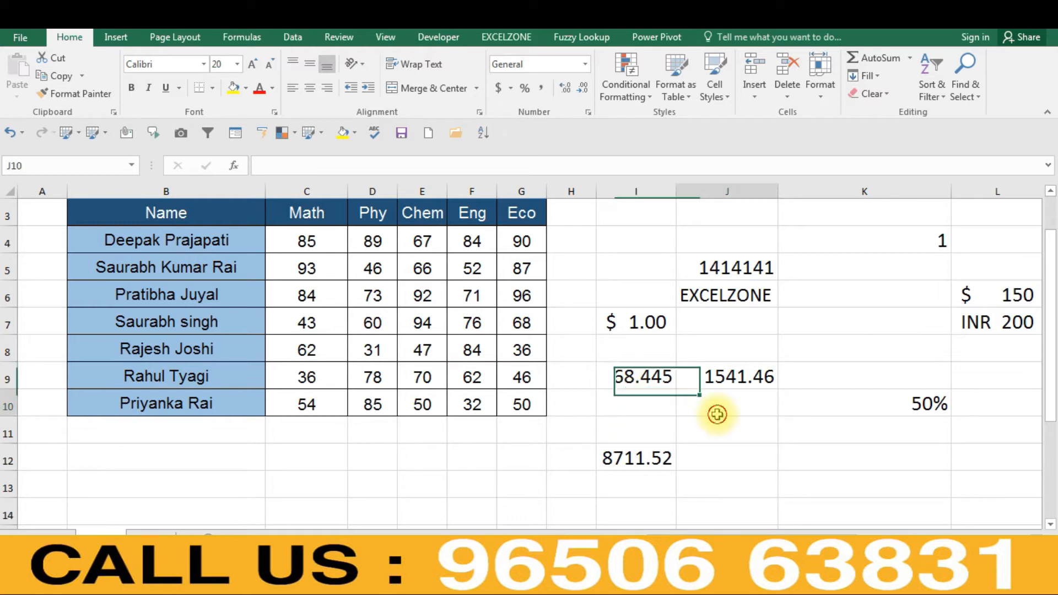
# Step: Apply the Accounting format with the INR symbol and two decimal places to cell I9
pyautogui.click(623, 378)
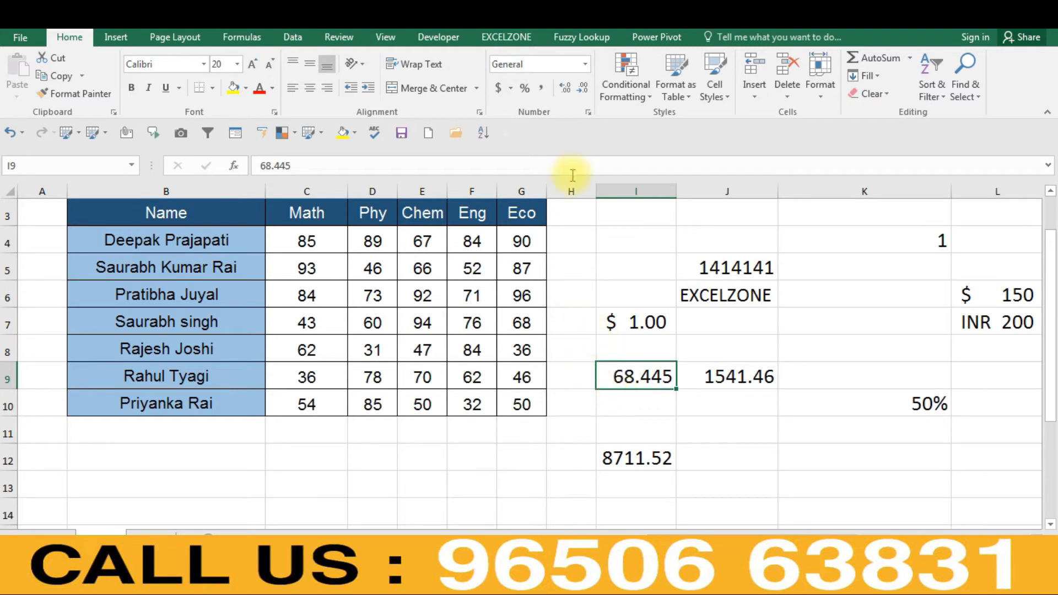
pyautogui.click(511, 94)
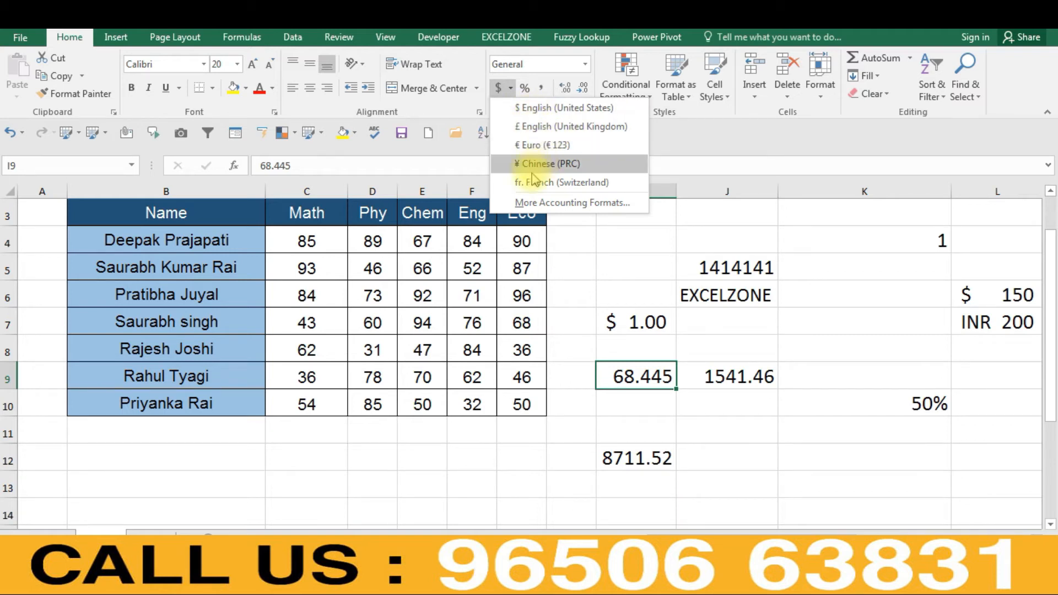
pyautogui.click(523, 203)
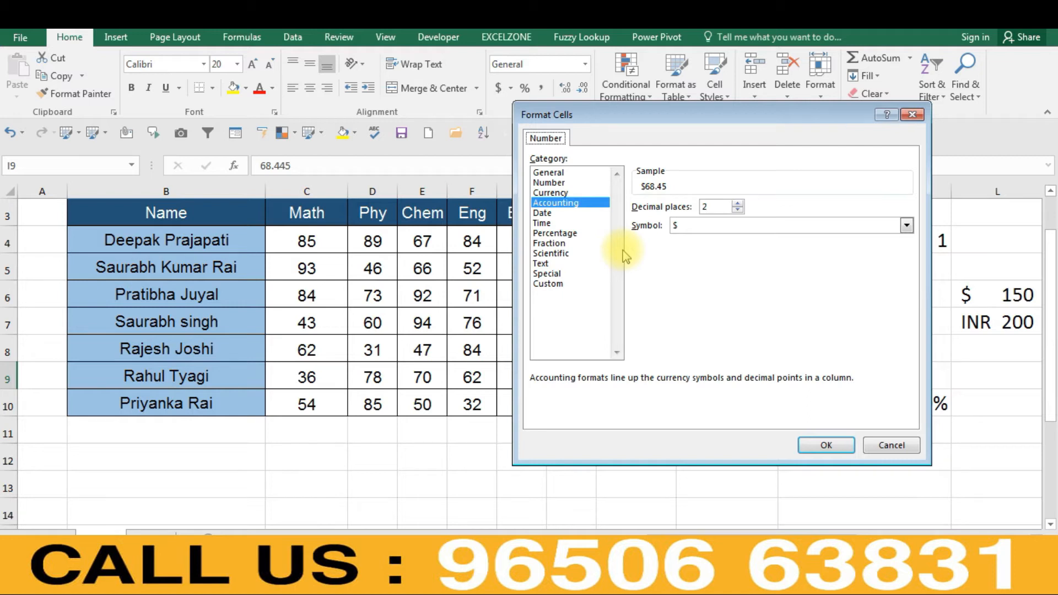
pyautogui.click(688, 226)
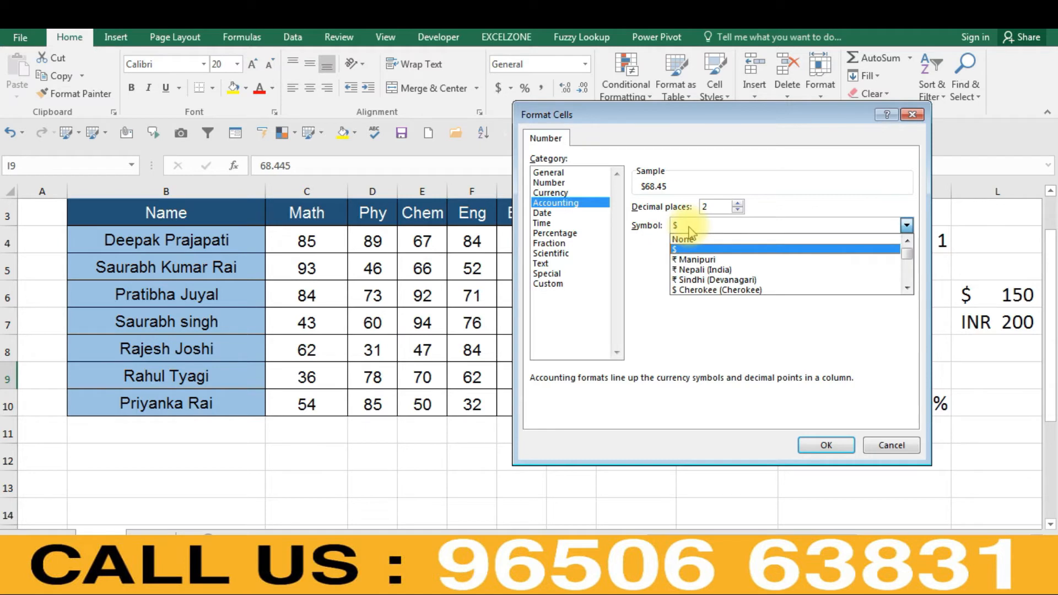
pyautogui.write('in')
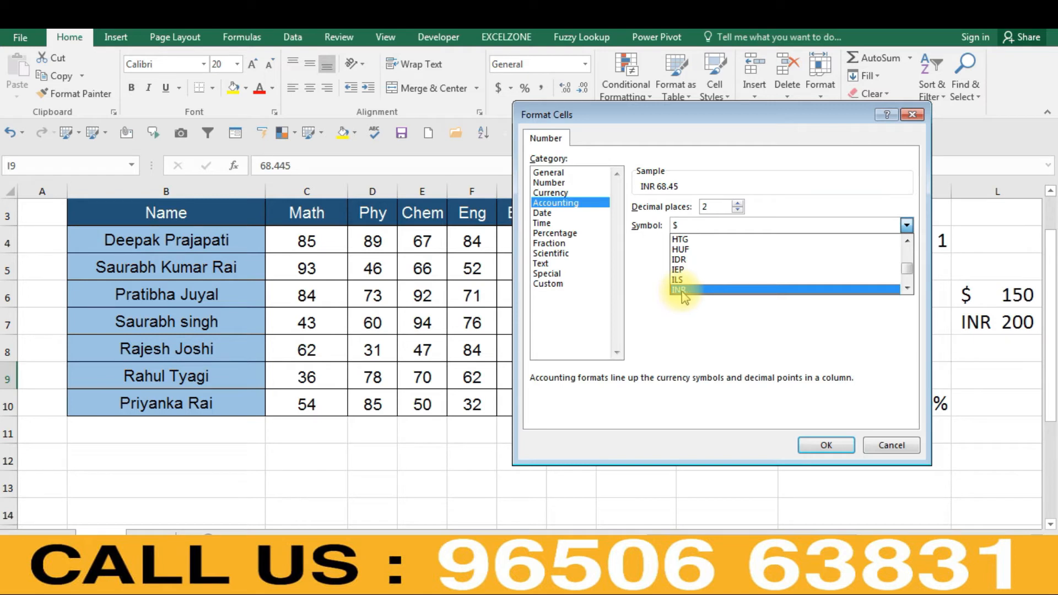
pyautogui.click(680, 290)
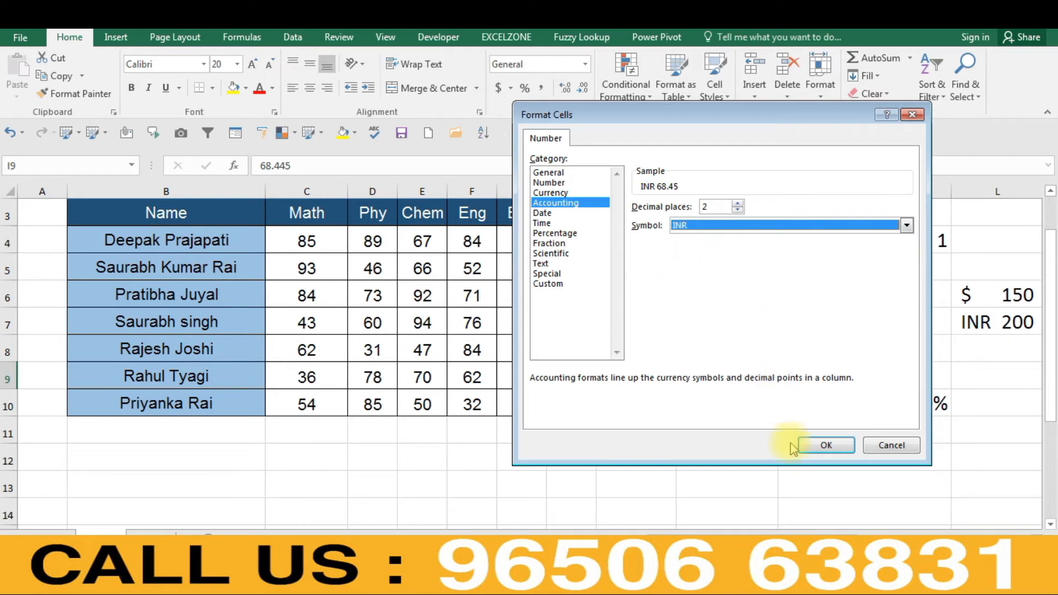
pyautogui.click(828, 448)
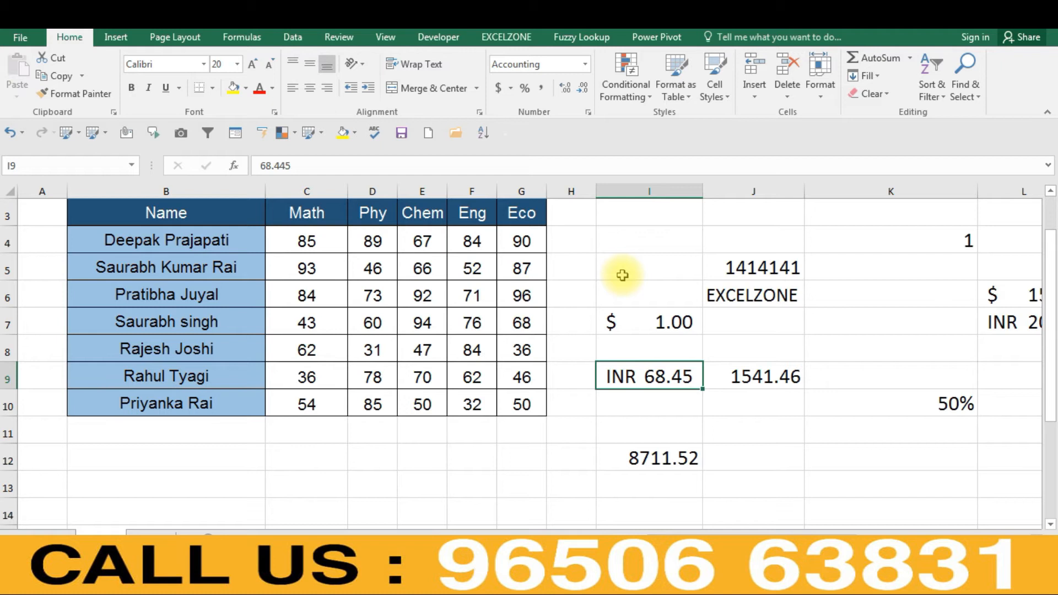
pyautogui.hotkey('ctrl', 'n')
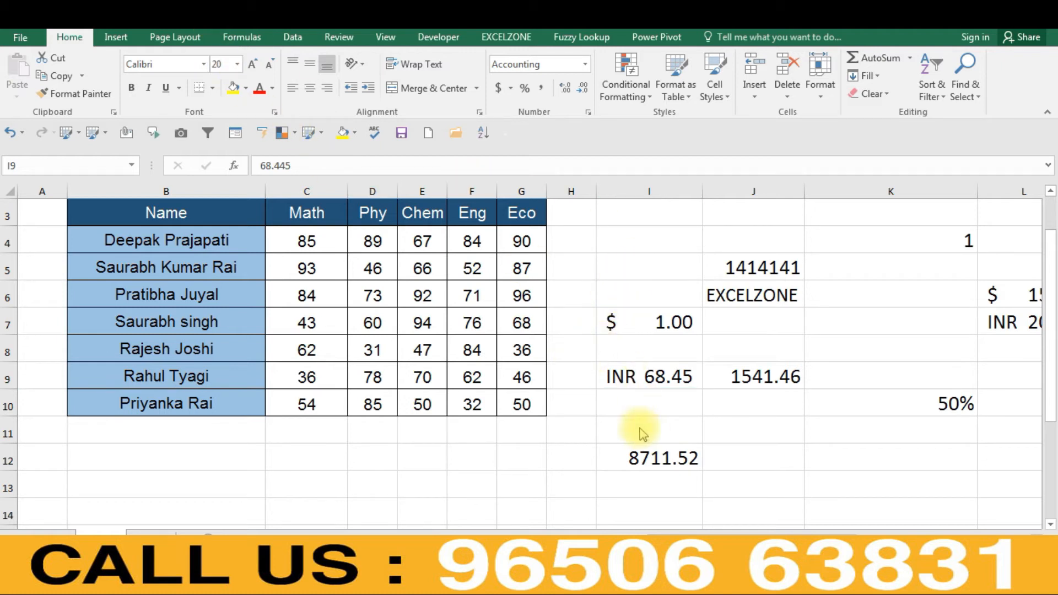
pyautogui.click(639, 374)
pyautogui.click(638, 327)
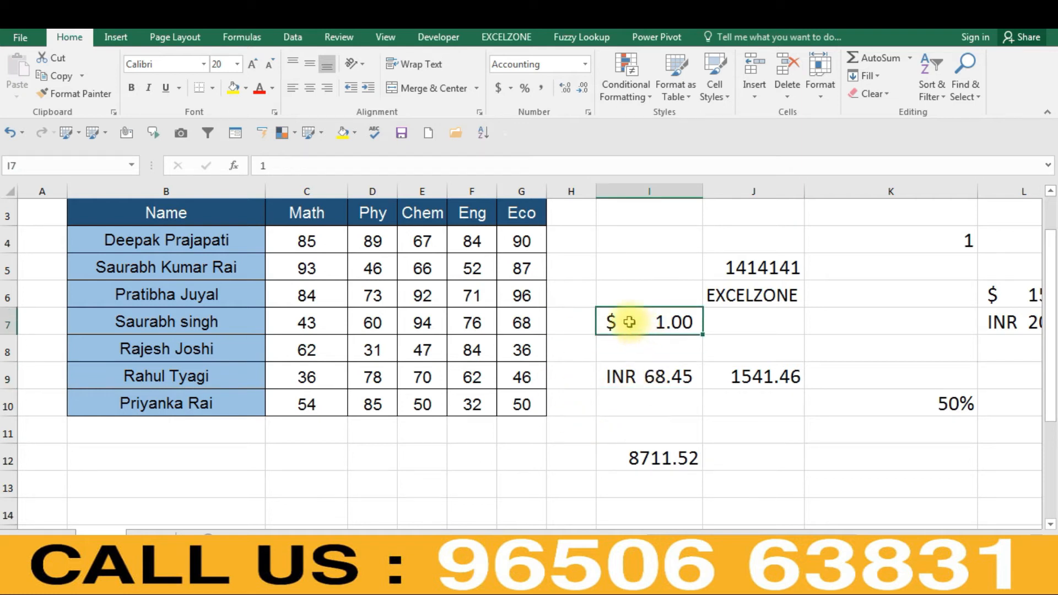
pyautogui.click(629, 240)
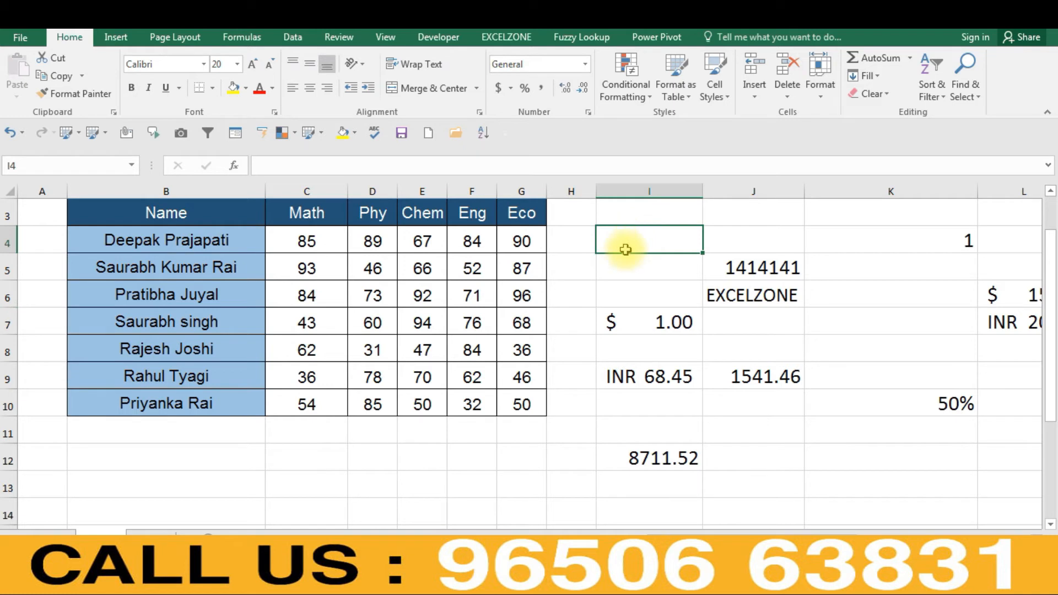
# Step: Enter the values 1, 2 and 3 in cells E12 to E14 below the marks table
pyautogui.click(435, 449)
pyautogui.write('1')
pyautogui.press('Return')
pyautogui.click(437, 452)
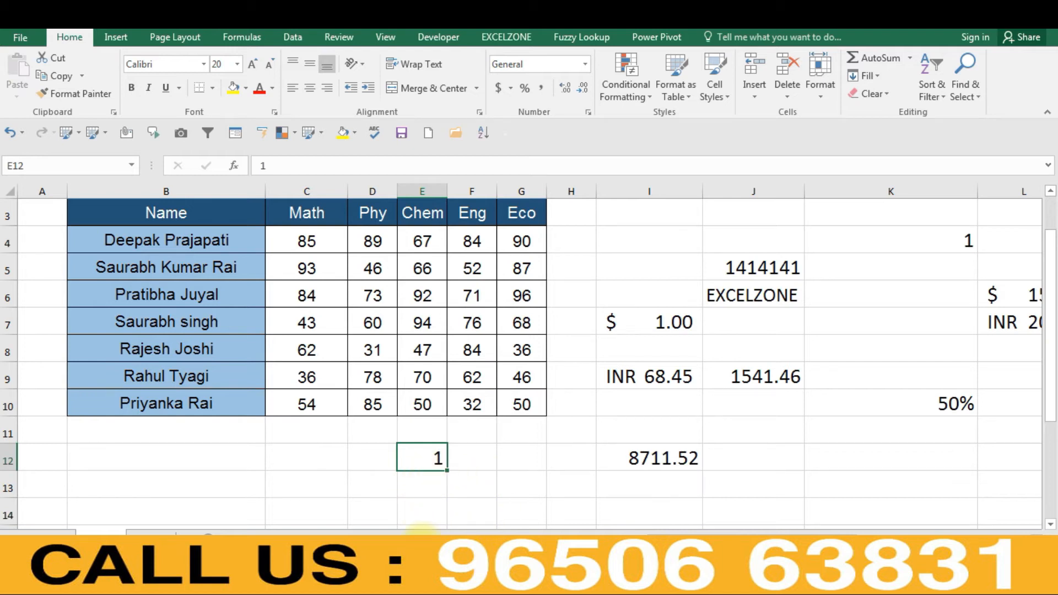
pyautogui.press('Return')
pyautogui.write('2')
pyautogui.press('Return')
pyautogui.write('3')
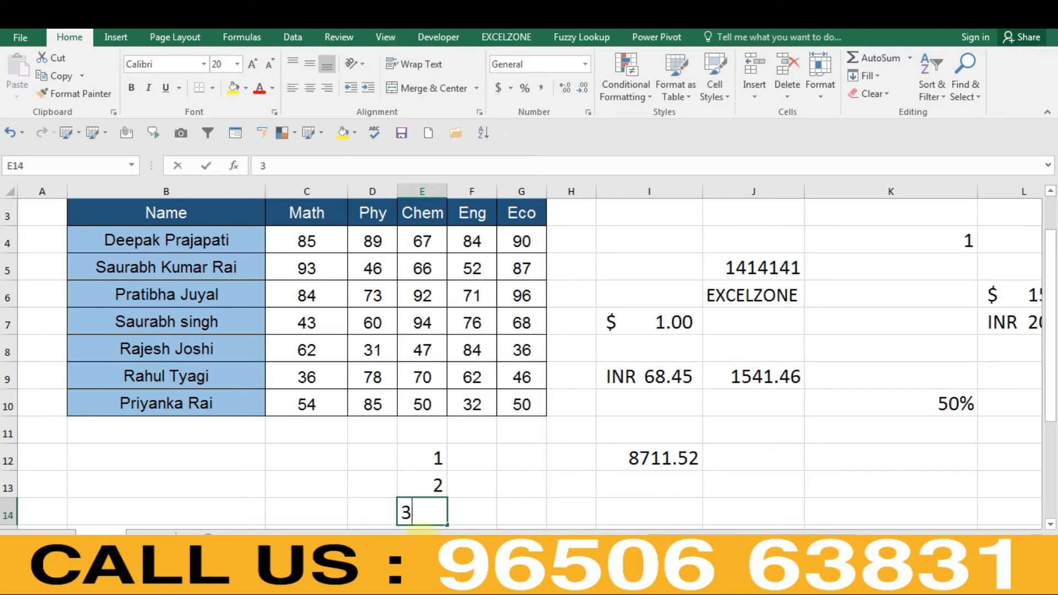
pyautogui.press('Return')
# Step: Apply the Percentage format to cells E12 to E14
pyautogui.press('Up')
pyautogui.press('Up')
pyautogui.press('Up')
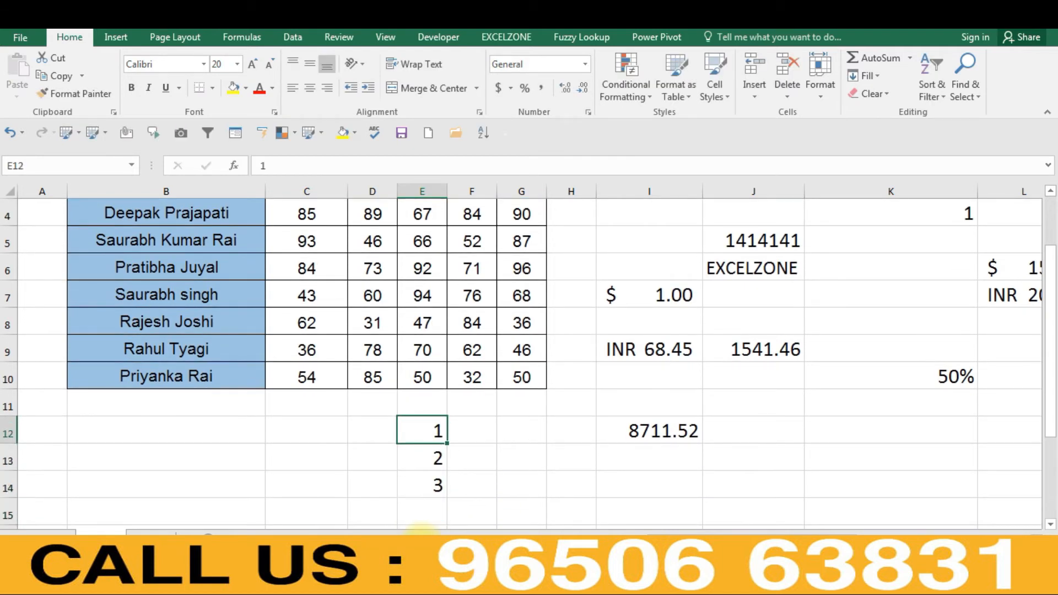
pyautogui.hotkey('shift', 'Down')
pyautogui.hotkey('shift', 'Down')
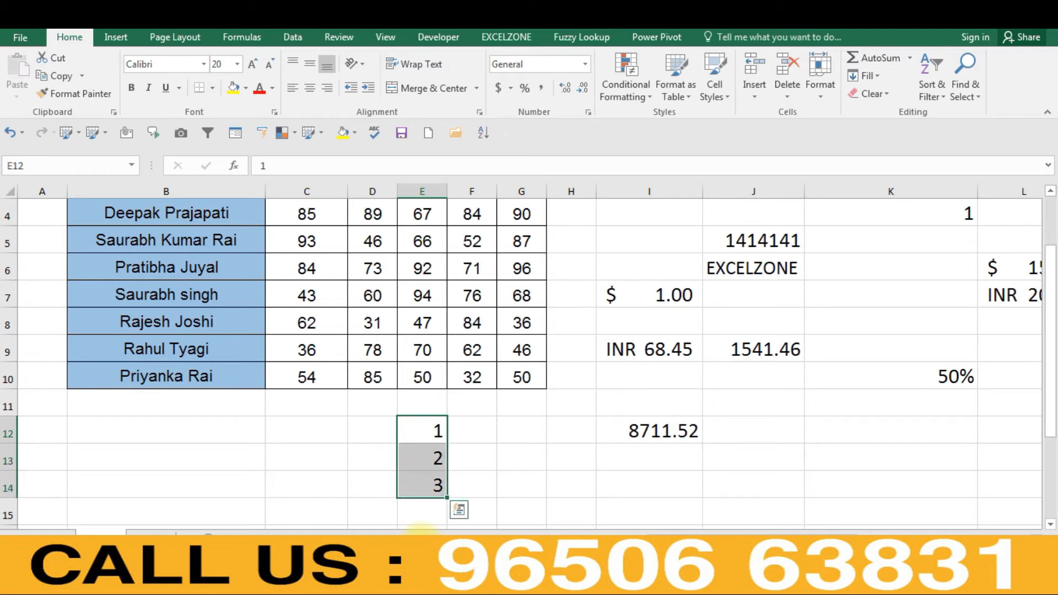
pyautogui.click(525, 89)
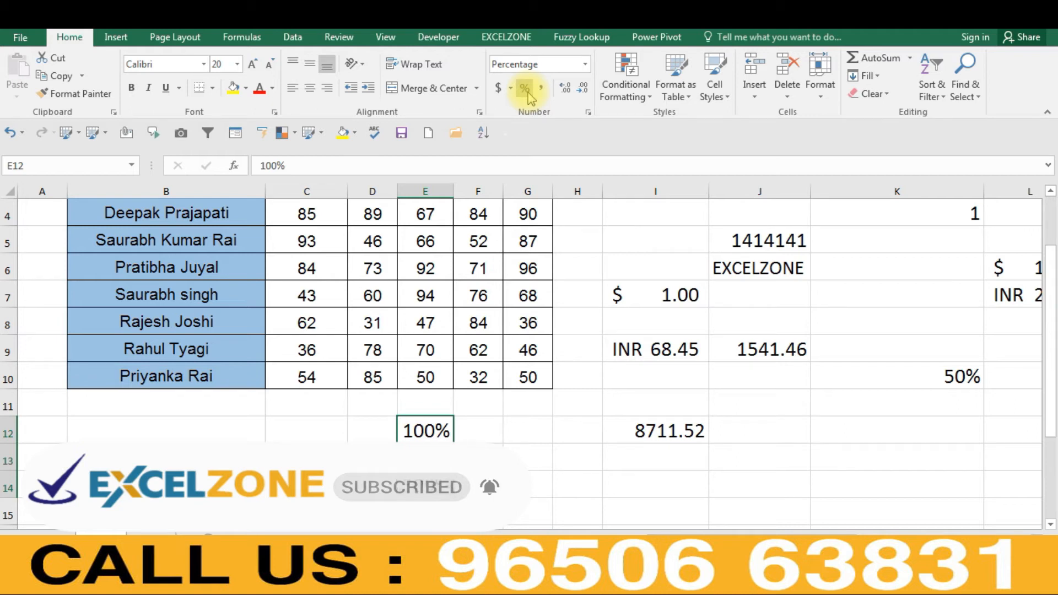
# Step: Enter 0.1 in cell G12 and apply the Percentage format to it
pyautogui.press('Right')
pyautogui.press('Right')
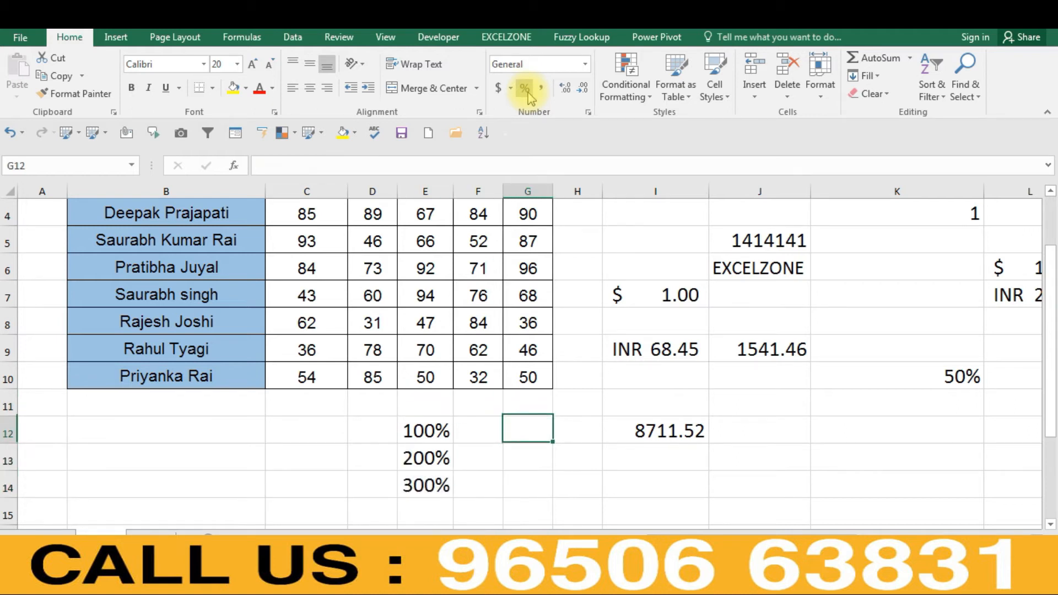
pyautogui.write('0.1')
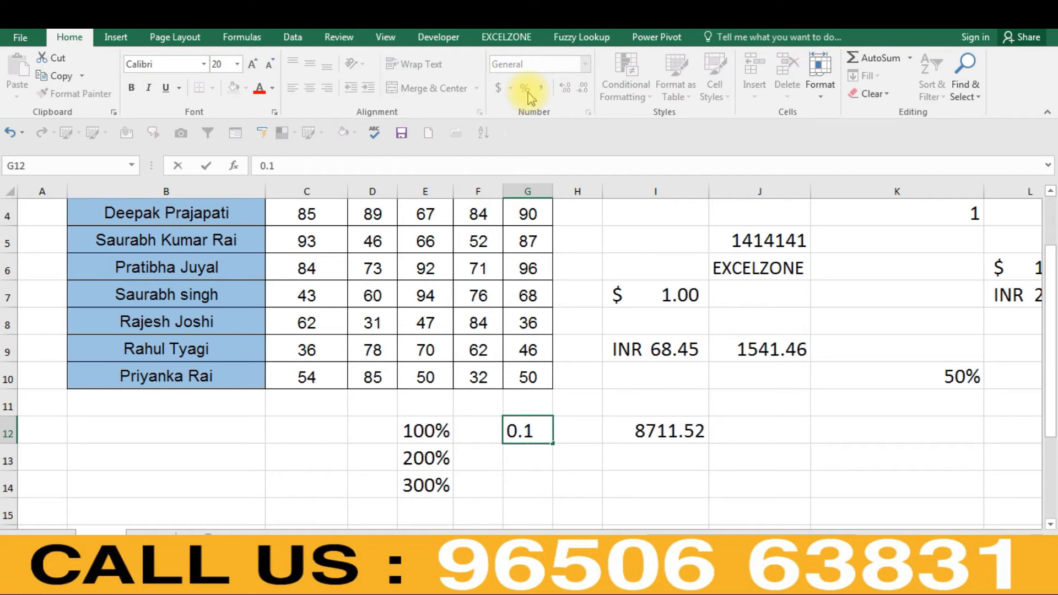
pyautogui.press('Return')
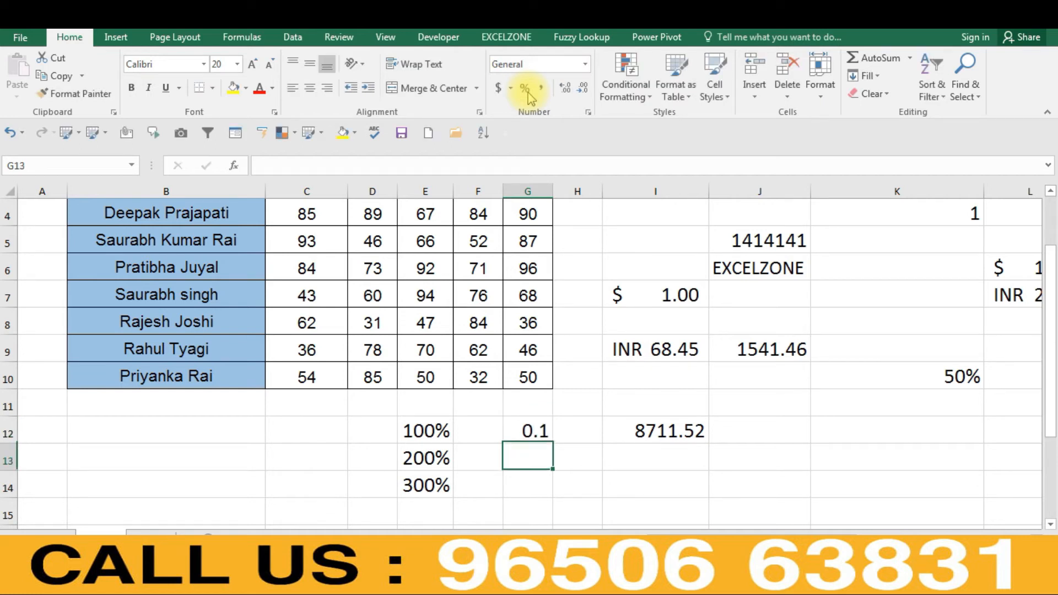
pyautogui.press('Up')
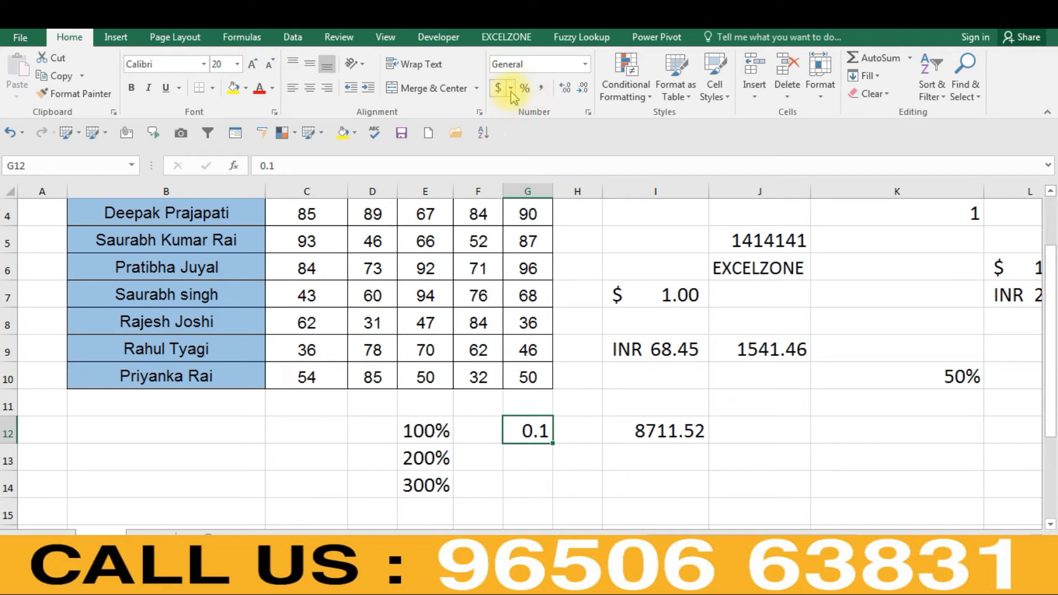
pyautogui.click(524, 89)
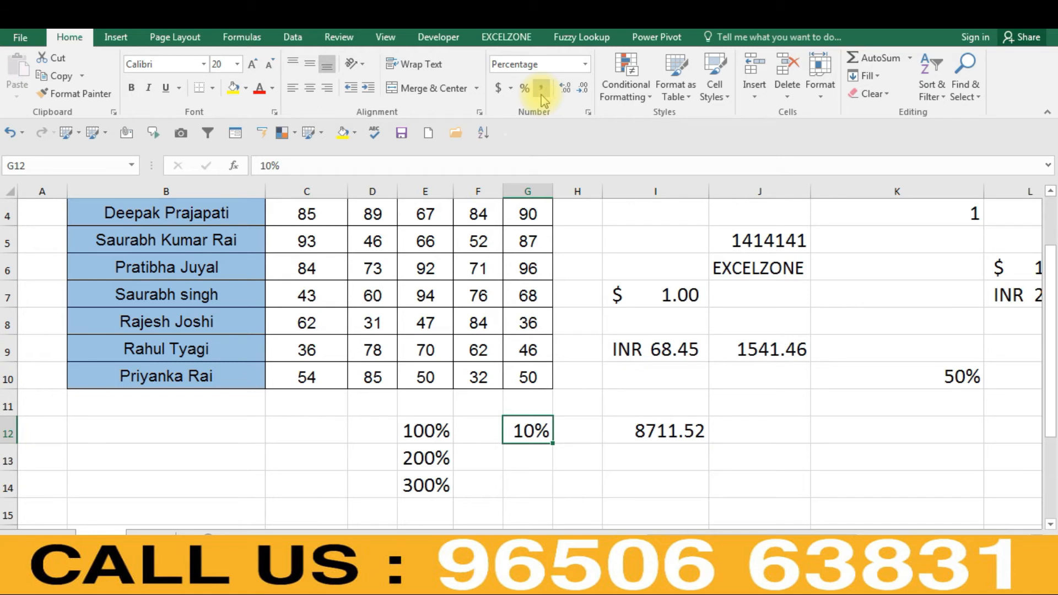
# Step: Enter 100000 in cell J14 and apply the comma style to it
pyautogui.click(770, 473)
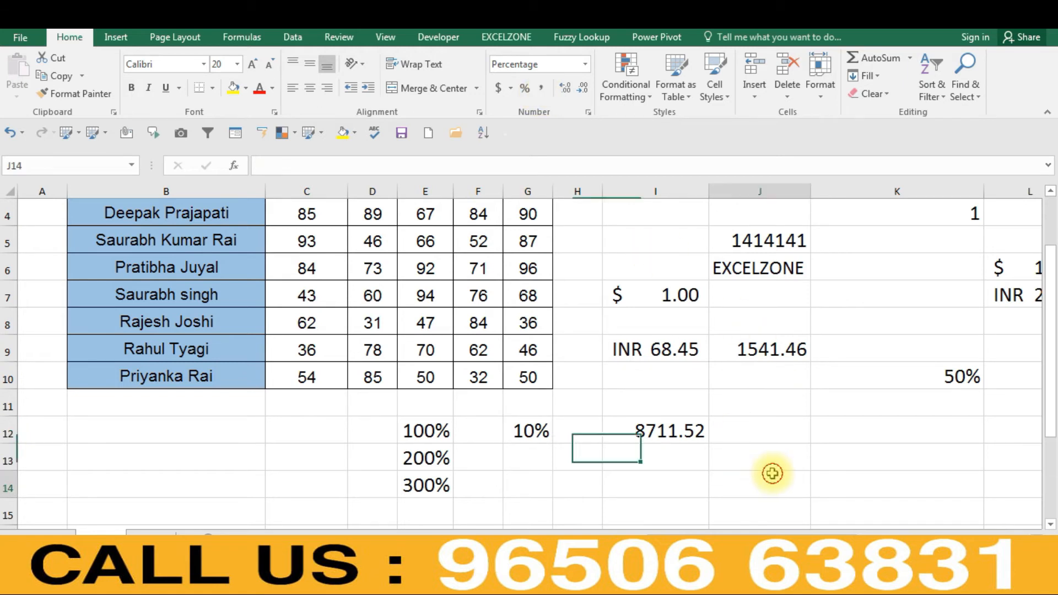
pyautogui.write('100000')
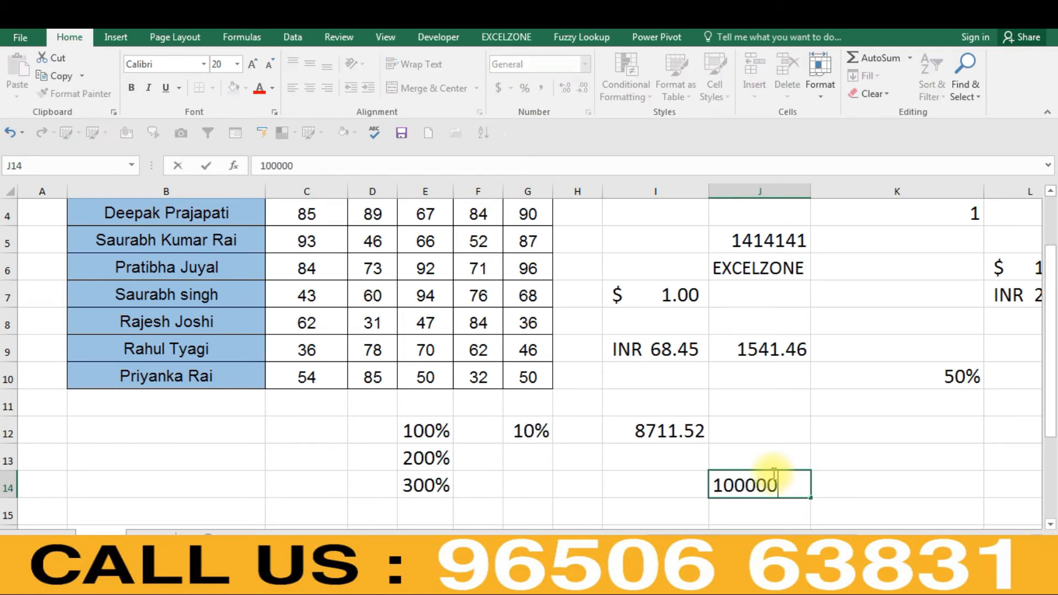
pyautogui.press('Return')
pyautogui.press('Up')
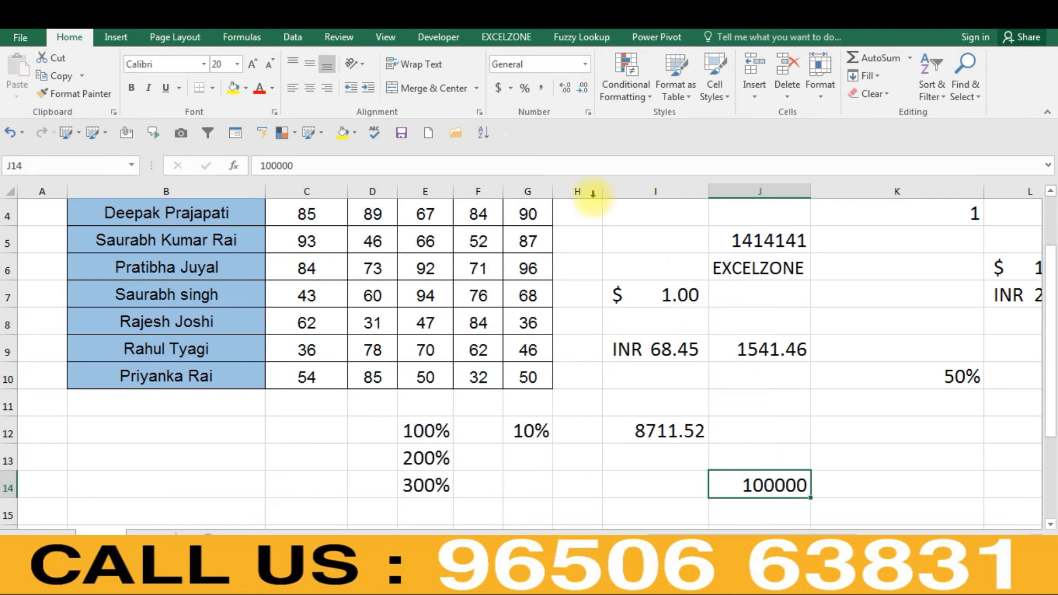
pyautogui.click(542, 90)
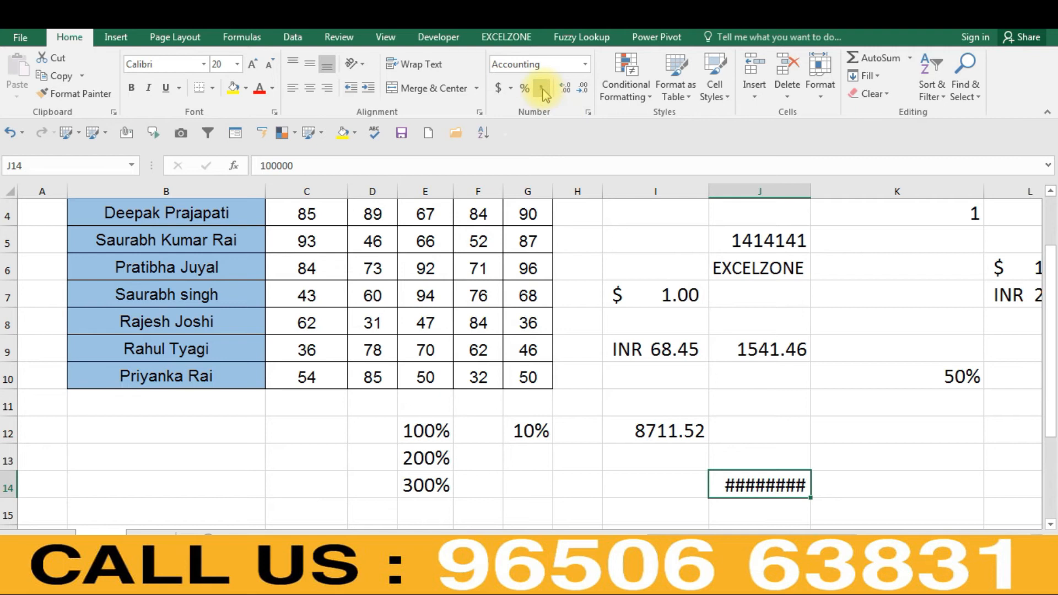
# Step: AutoFit the width of column J and reduce the value in J14 to zero decimal places
pyautogui.hotkey('alt', 'o')
pyautogui.press('c')
pyautogui.press('a')
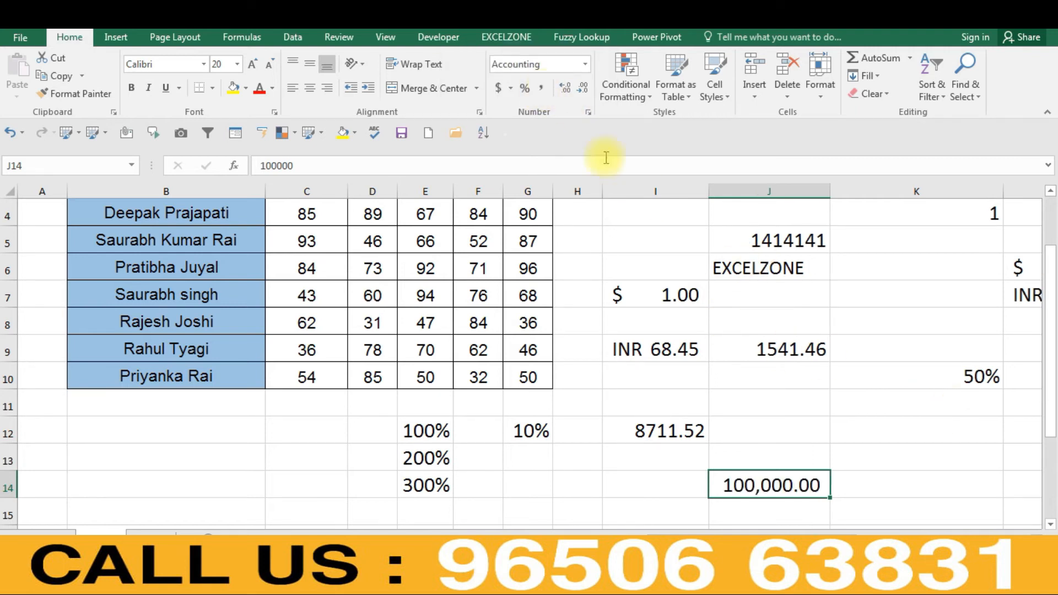
pyautogui.click(586, 89)
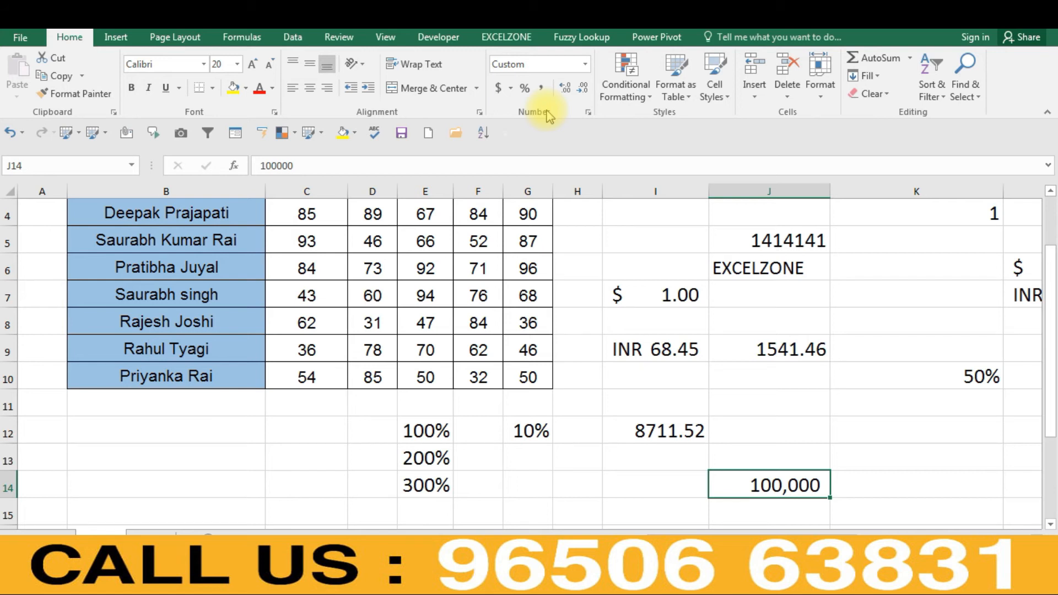
# Step: Enter the value 145.5474564 in cell L13
pyautogui.press('Right')
pyautogui.press('Right')
pyautogui.press('Right')
pyautogui.press('Right')
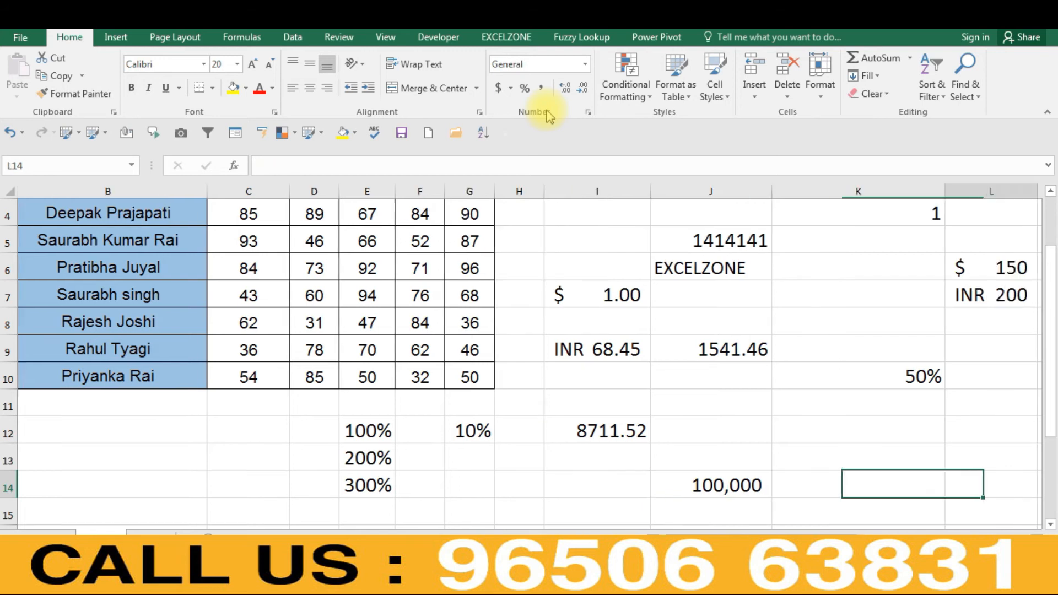
pyautogui.press('Left')
pyautogui.press('Left')
pyautogui.press('Left')
pyautogui.press('Up')
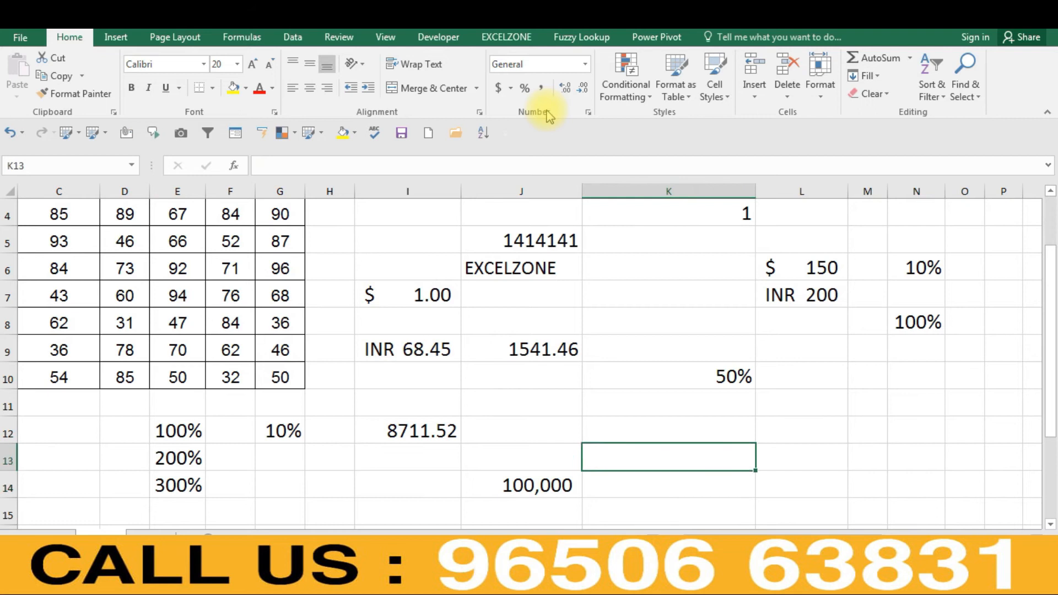
pyautogui.press('Right')
pyautogui.write('1')
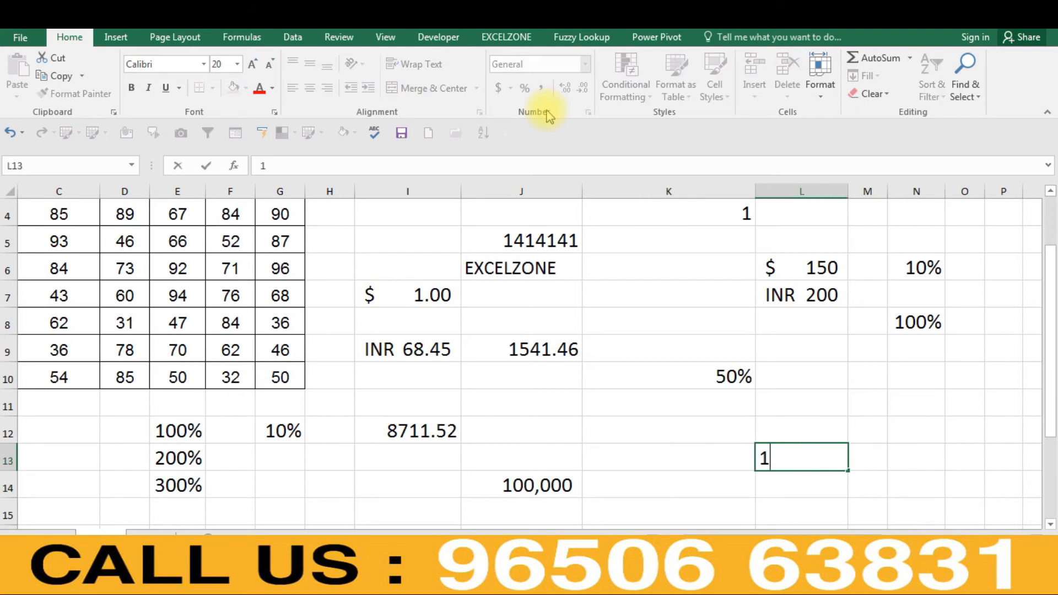
pyautogui.write('45.5474564')
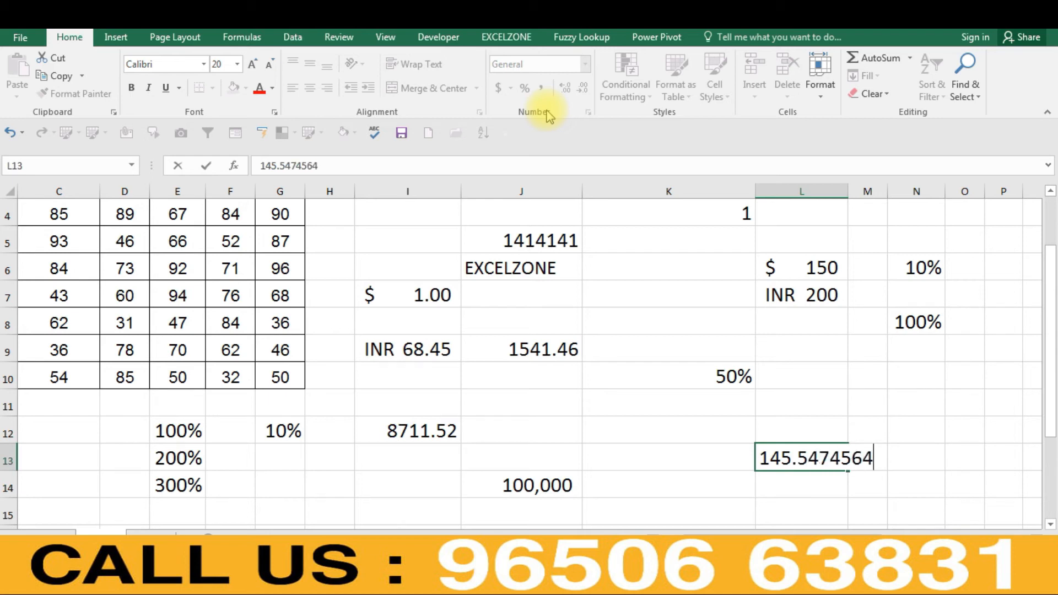
pyautogui.press('Return')
pyautogui.press('Up')
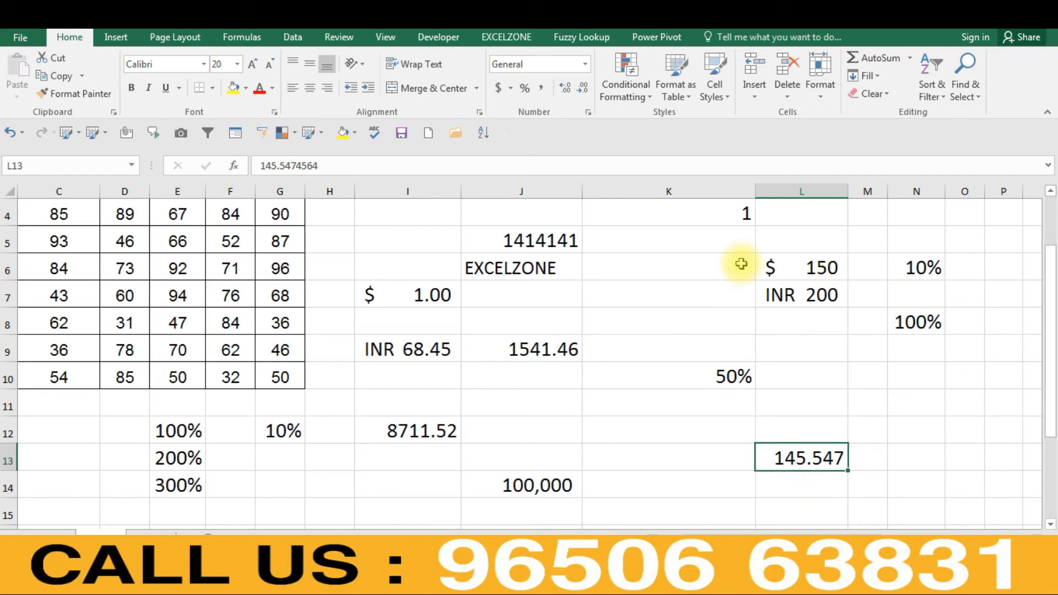
# Step: Decrease the displayed decimals of cell L13 to two places and increase them again to six
pyautogui.click(584, 90)
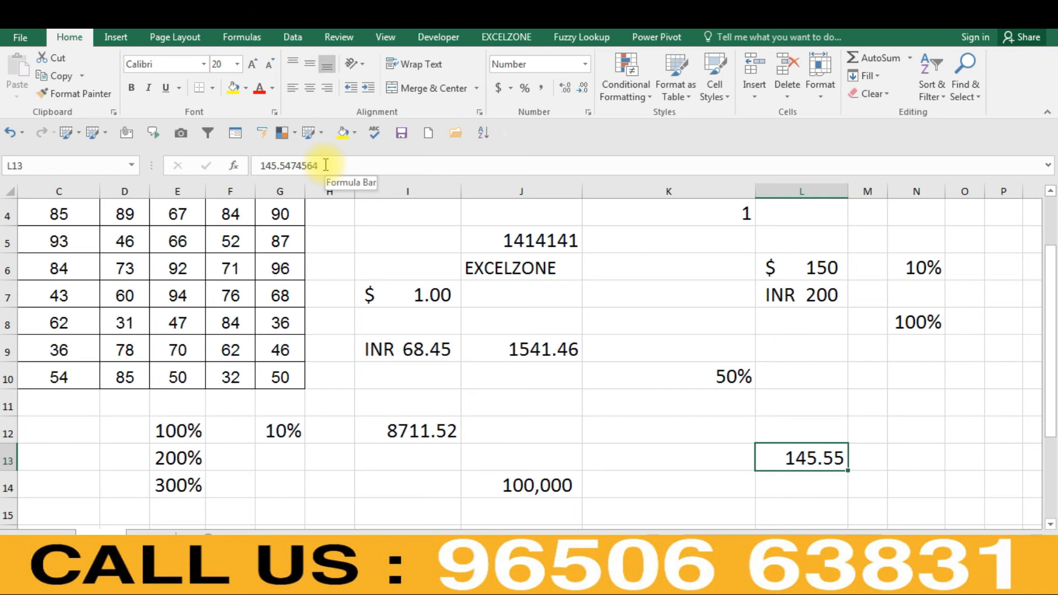
pyautogui.click(565, 87)
pyautogui.click(565, 87)
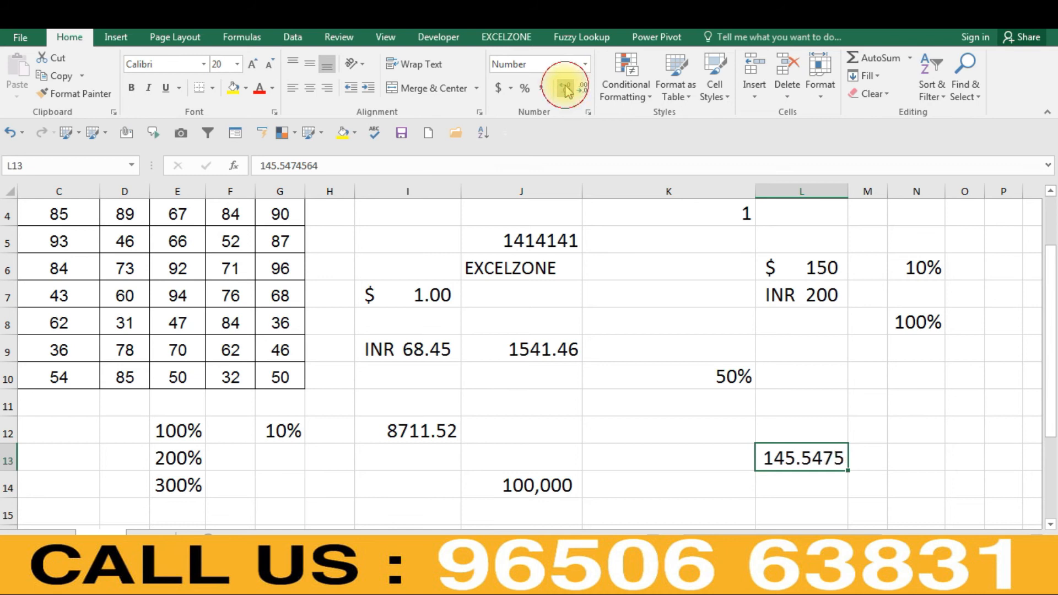
pyautogui.click(565, 88)
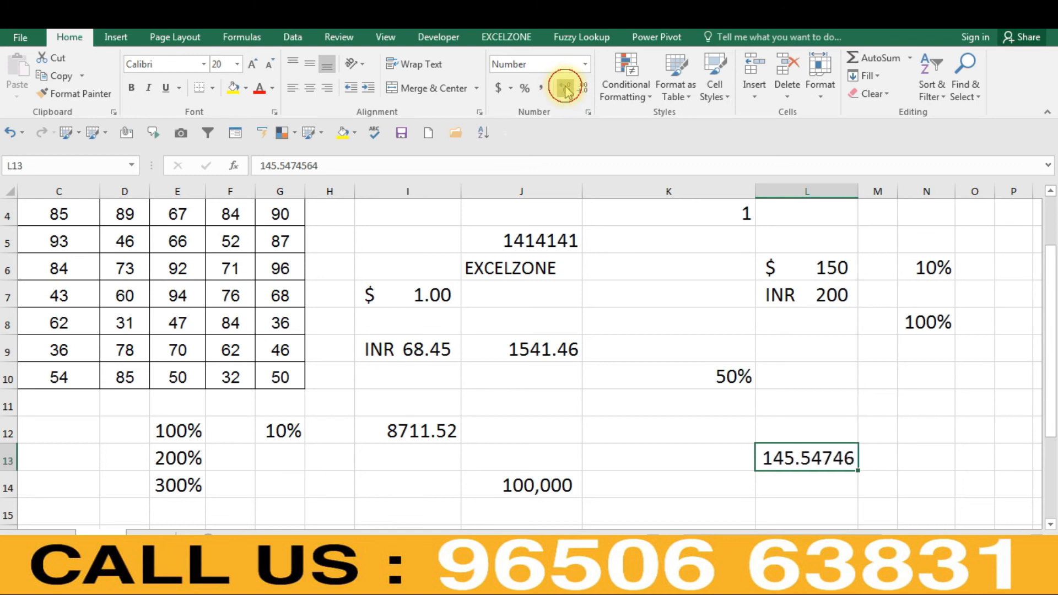
pyautogui.click(566, 88)
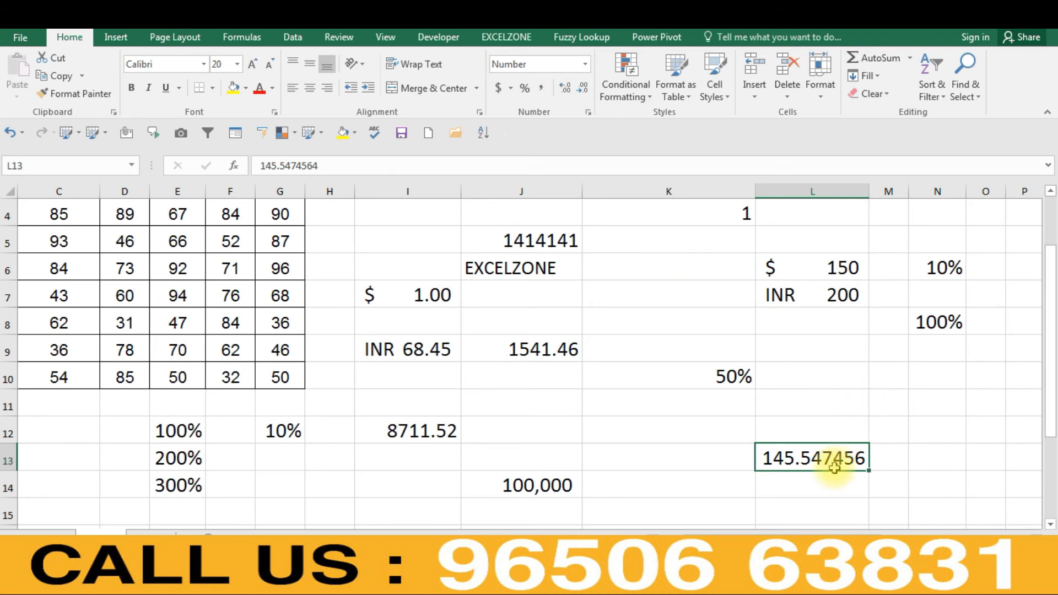
# Step: Increase the displayed decimals of cell L13 to eight places
pyautogui.click(572, 90)
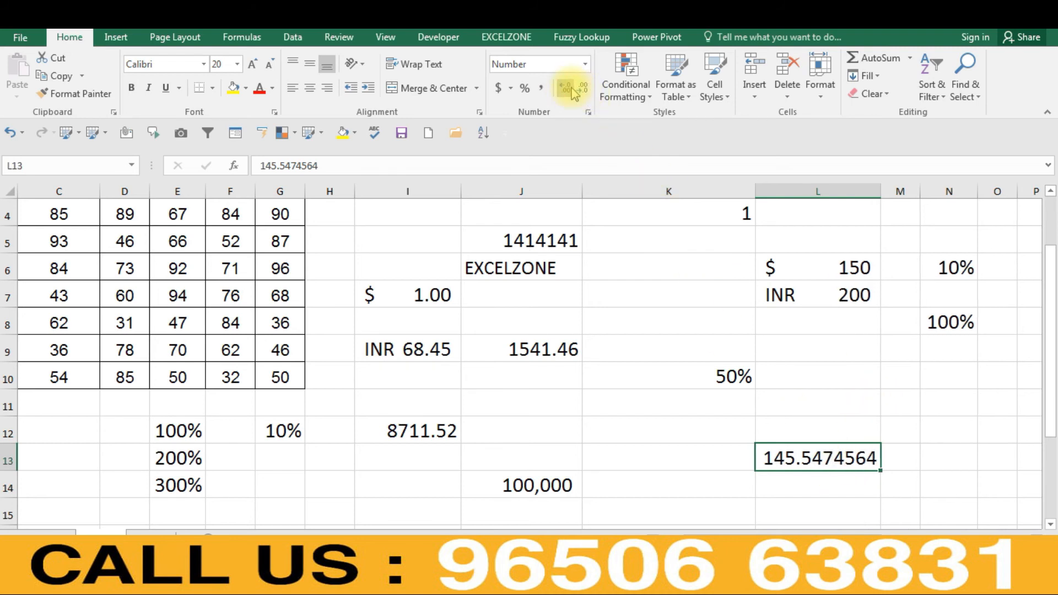
pyautogui.click(572, 90)
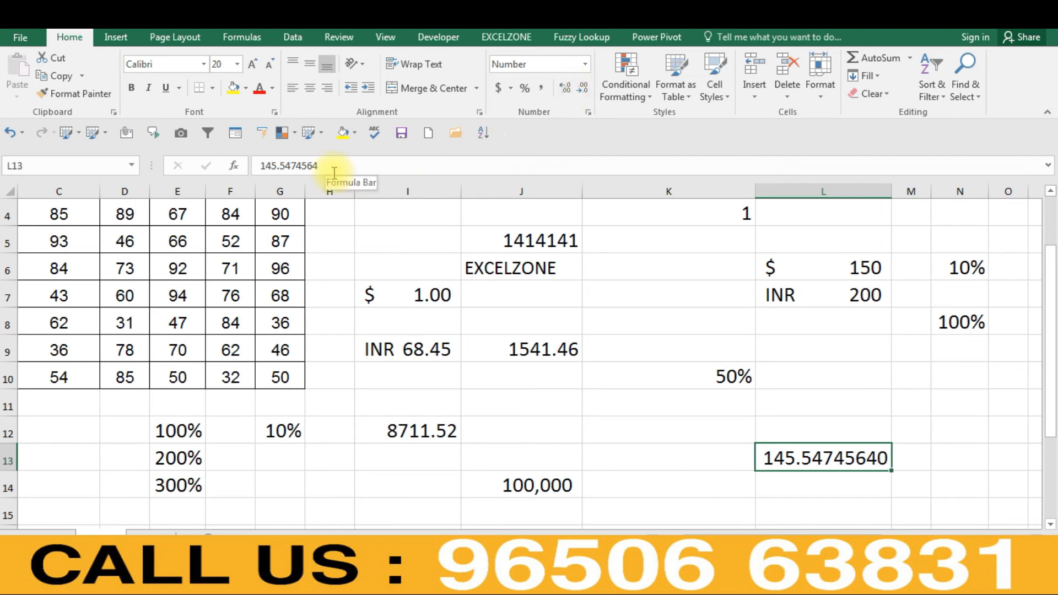
pyautogui.moveTo(553, 323); pyautogui.dragTo(831, 481)
pyautogui.doubleClick(874, 462)
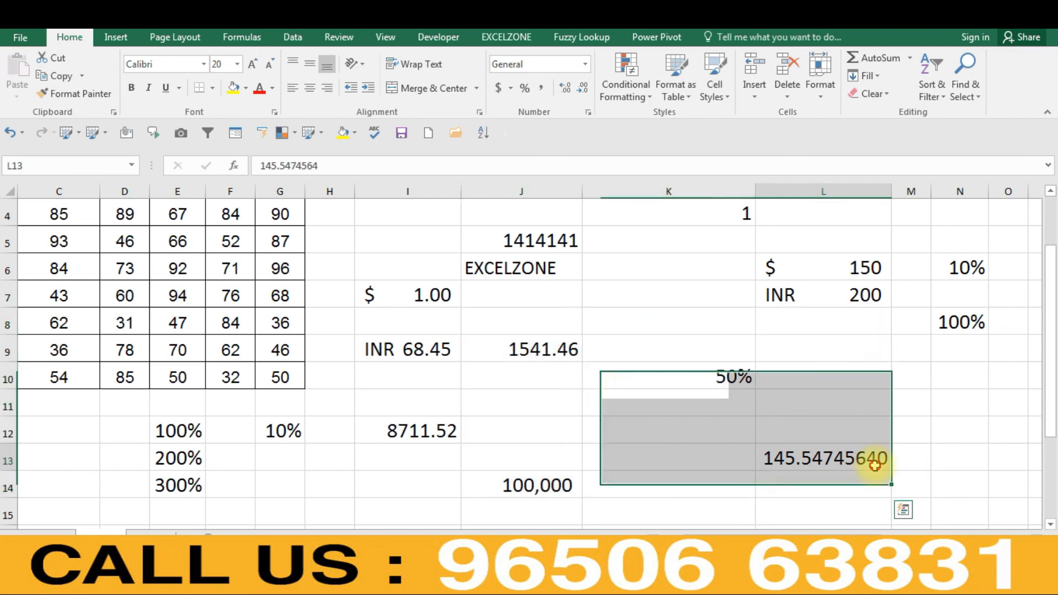
pyautogui.press('Escape')
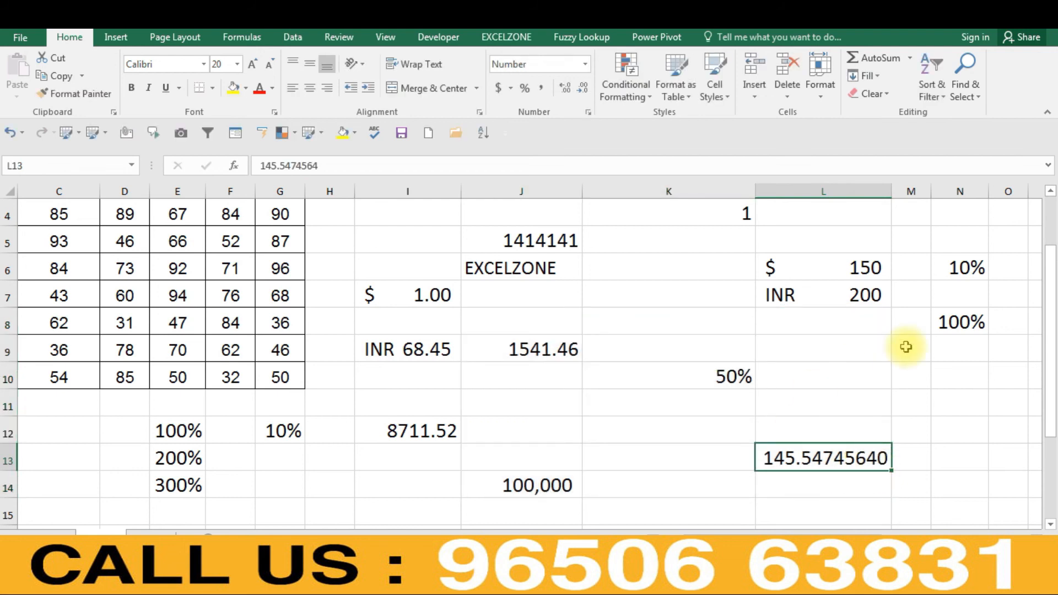
# Step: Decrease the displayed decimals of cell L13 to two places
pyautogui.click(583, 89)
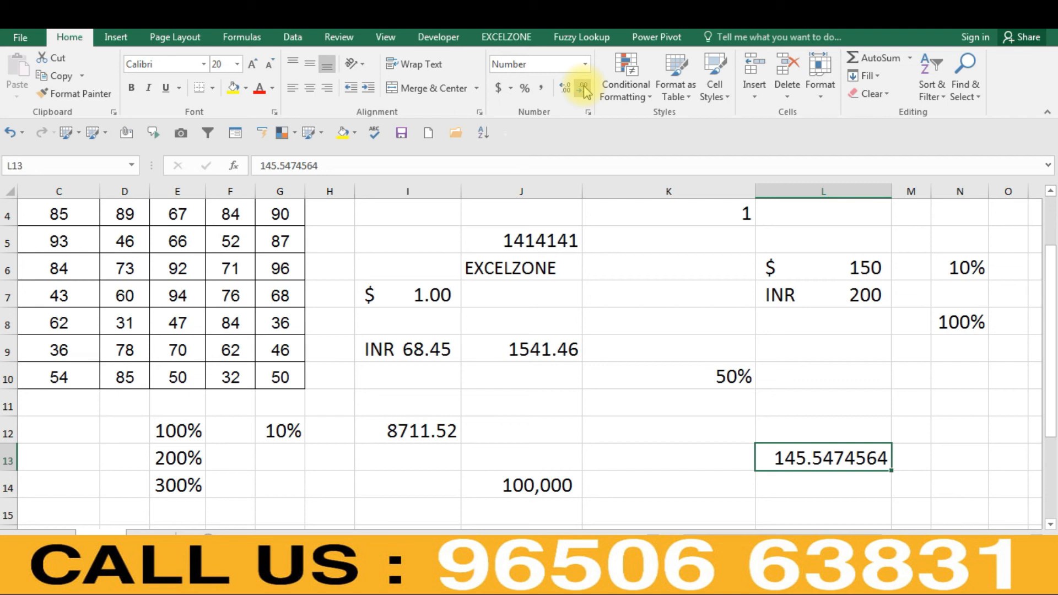
pyautogui.click(584, 91)
pyautogui.click(584, 91)
pyautogui.click(584, 91)
pyautogui.click(584, 91)
pyautogui.click(584, 91)
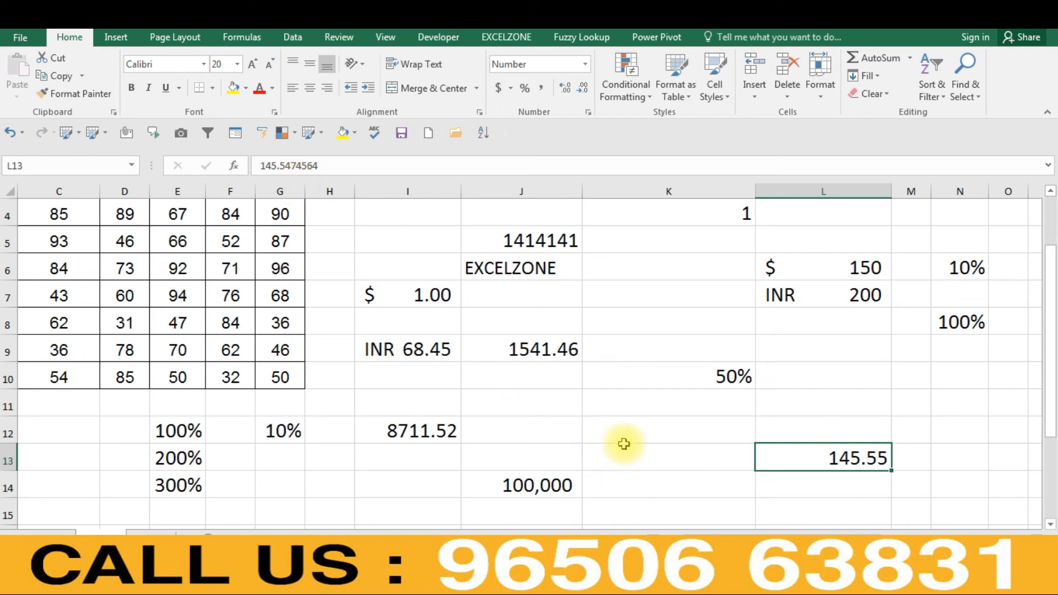
# Step: Enter 14.555 in cell K13 and decrease its displayed decimals to two places
pyautogui.click(644, 445)
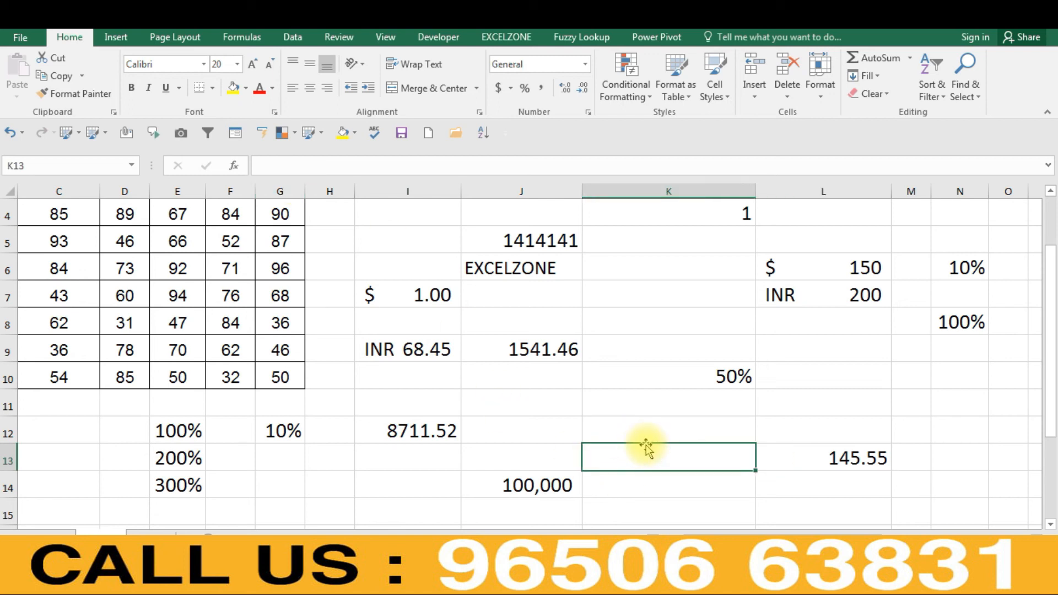
pyautogui.write('14.')
pyautogui.write('58')
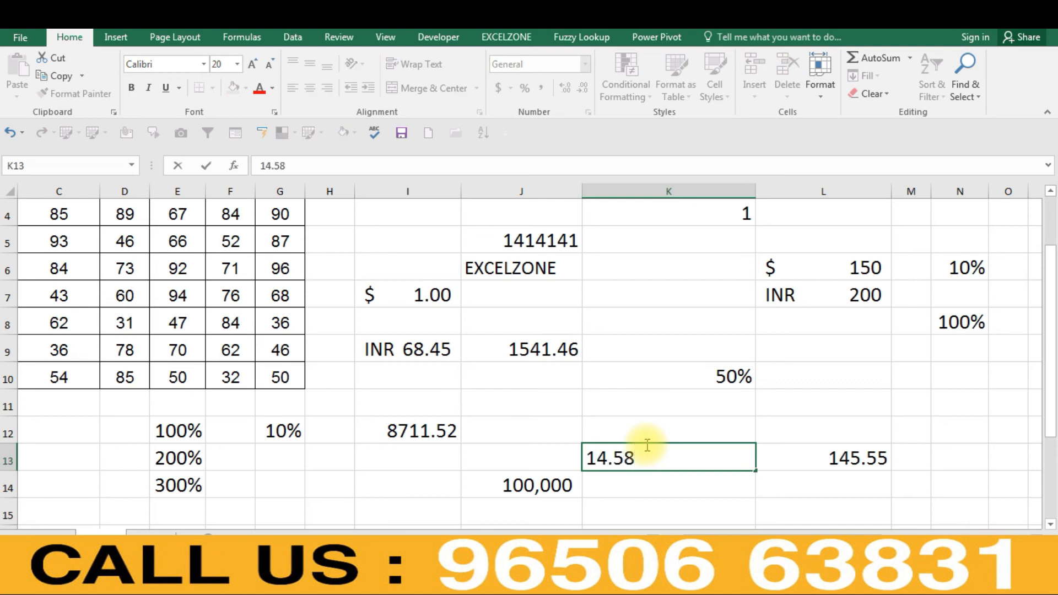
pyautogui.press('BackSpace')
pyautogui.write('55')
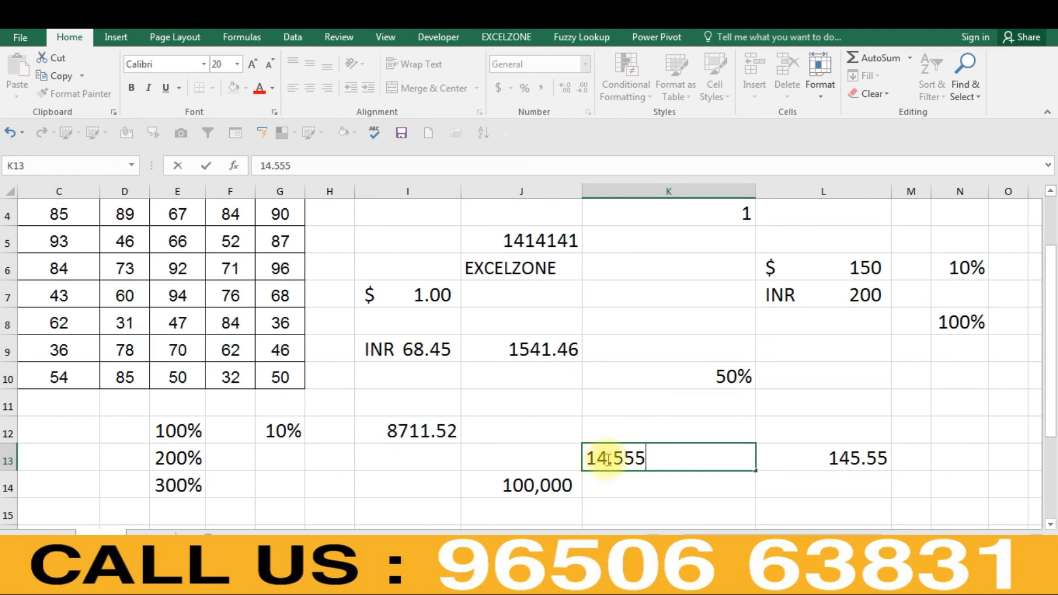
pyautogui.hotkey('ctrl', 'Return')
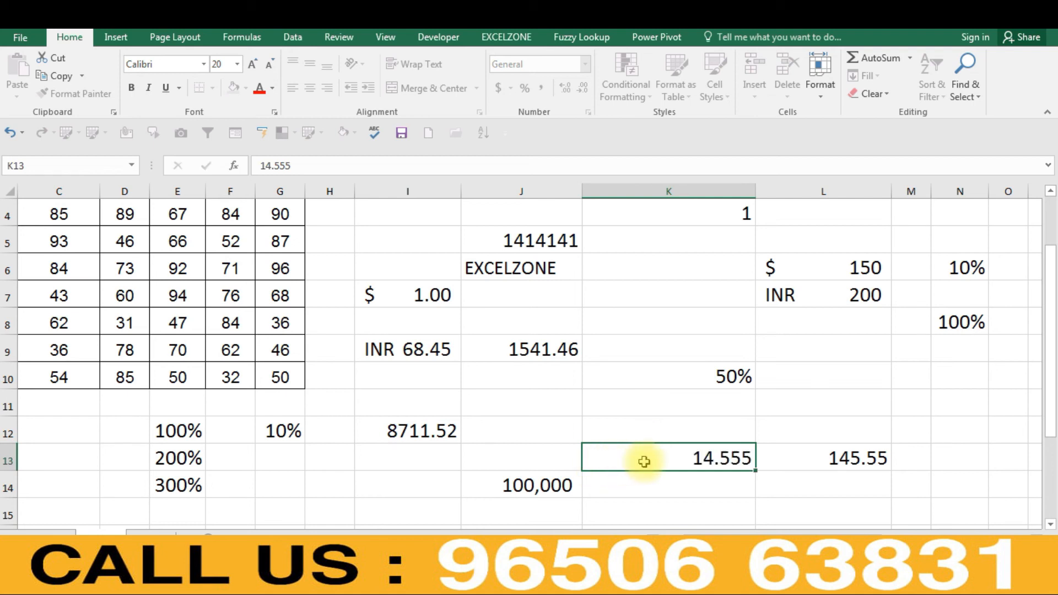
pyautogui.press('Return')
pyautogui.click(644, 461)
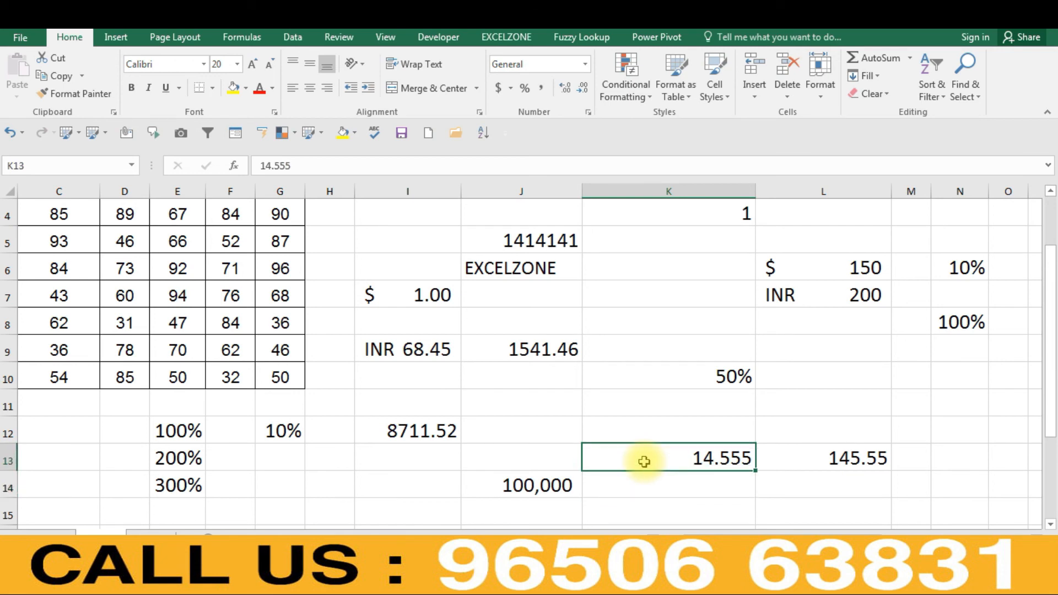
pyautogui.click(583, 89)
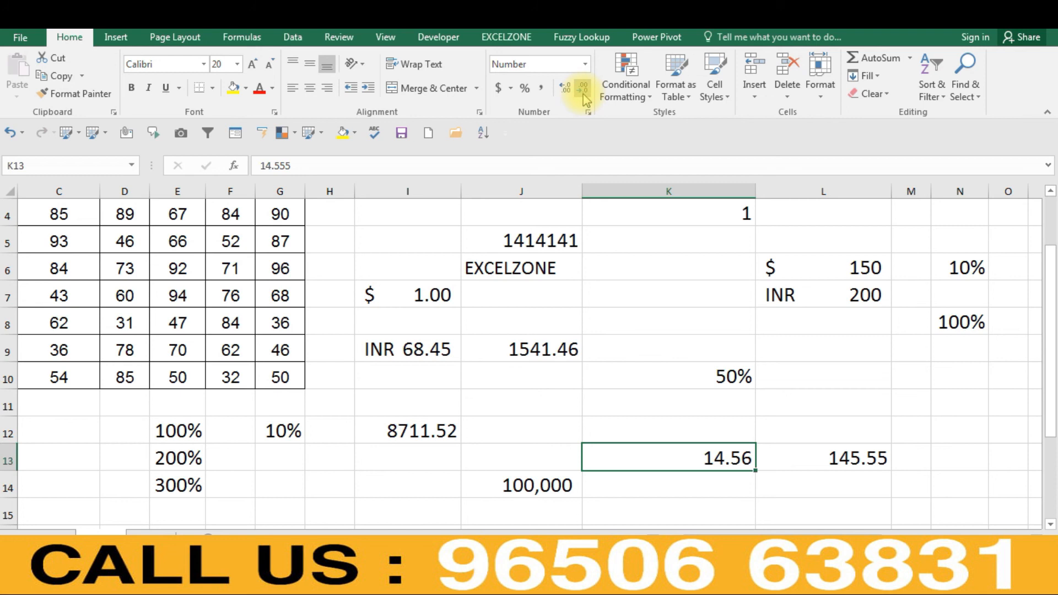
# Step: Edit cell K13 and re-enter its last two digits so that the value is 14.555
pyautogui.doubleClick(745, 460)
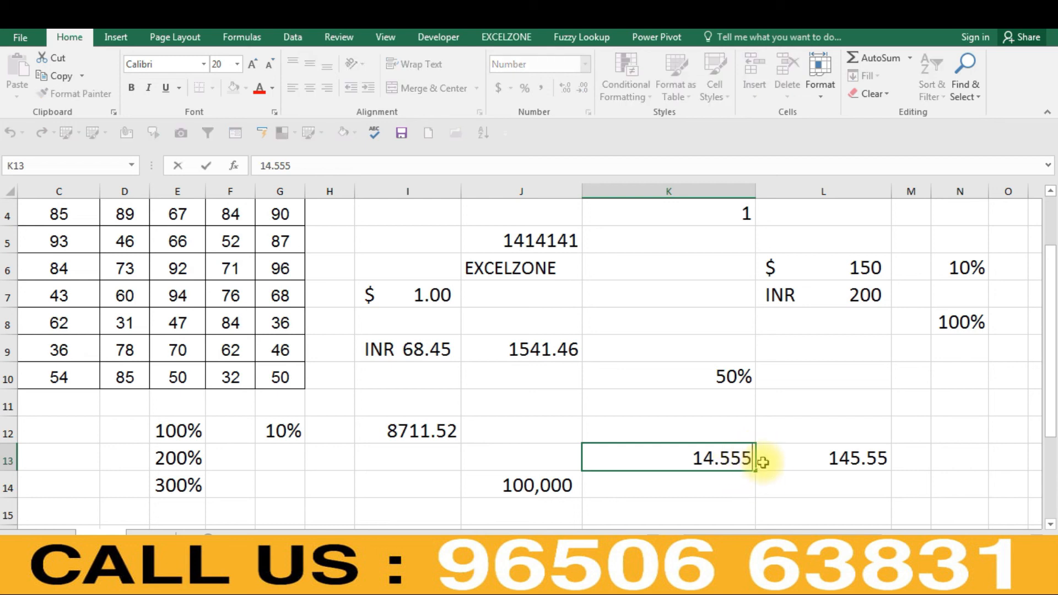
pyautogui.press('Escape')
pyautogui.press('F2')
pyautogui.press('BackSpace')
pyautogui.press('BackSpace')
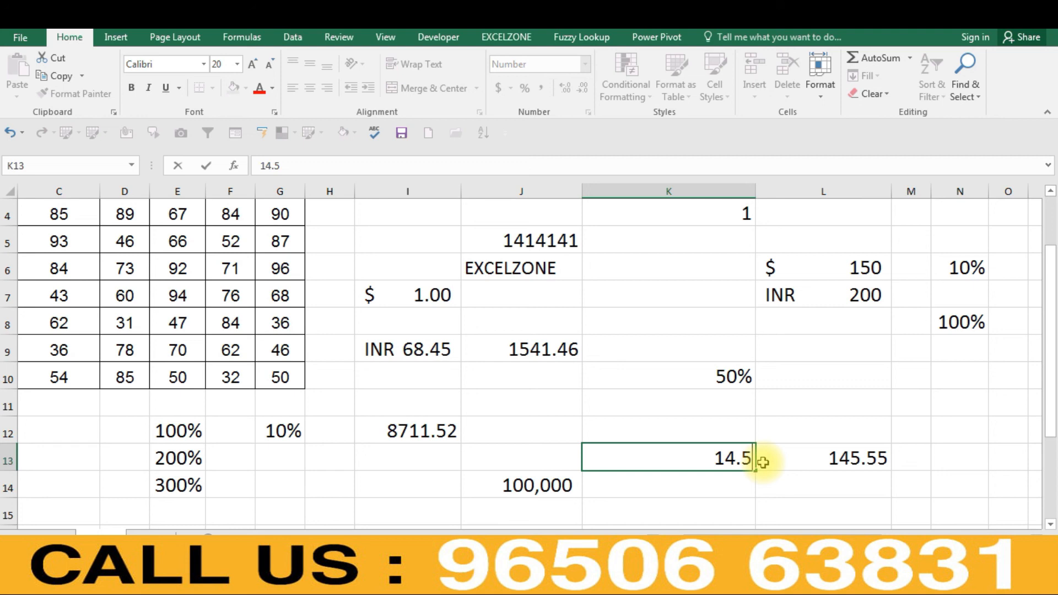
pyautogui.write('55')
pyautogui.hotkey('ctrl', 'Return')
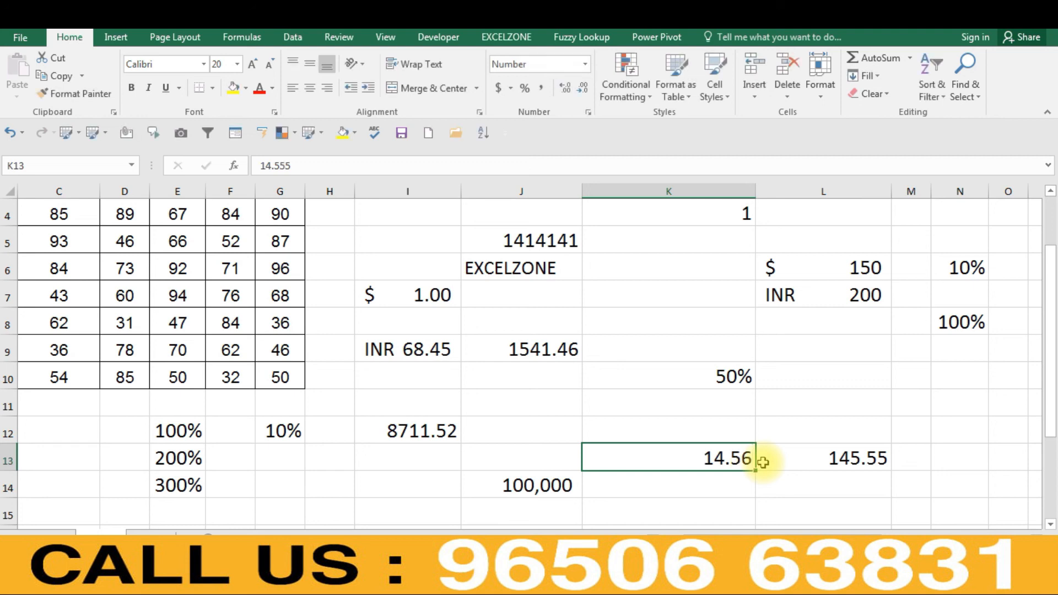
# Step: Change the value in cell K13 to 14.544 and reselect the cell
pyautogui.press('F2')
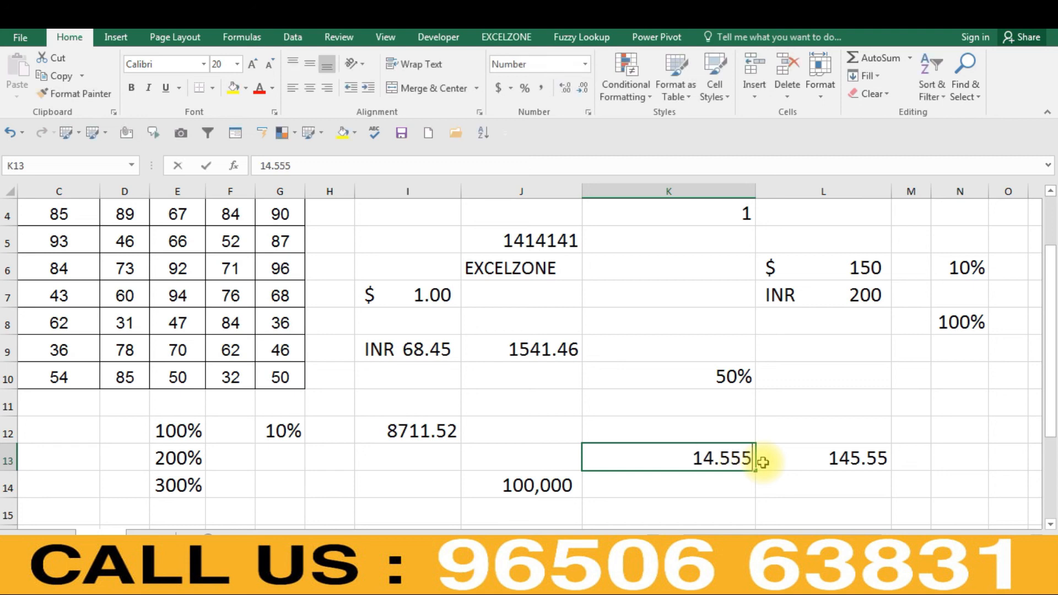
pyautogui.press('BackSpace')
pyautogui.press('BackSpace')
pyautogui.write('44')
pyautogui.press('Return')
pyautogui.press('Up')
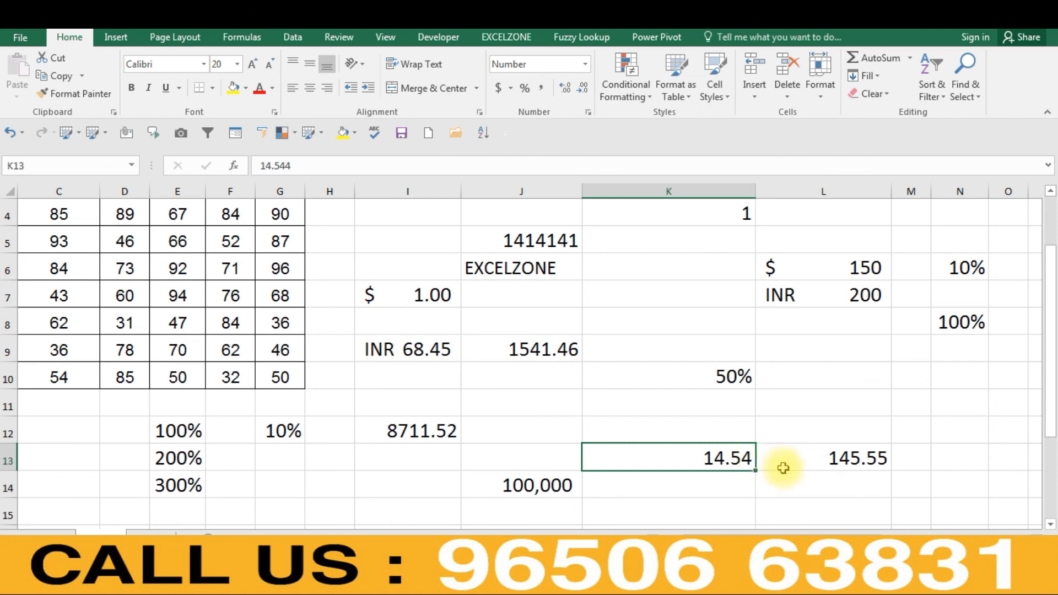
# Step: Set the value of cell K13 to 14.55 and keep the cell selected
pyautogui.click(316, 170)
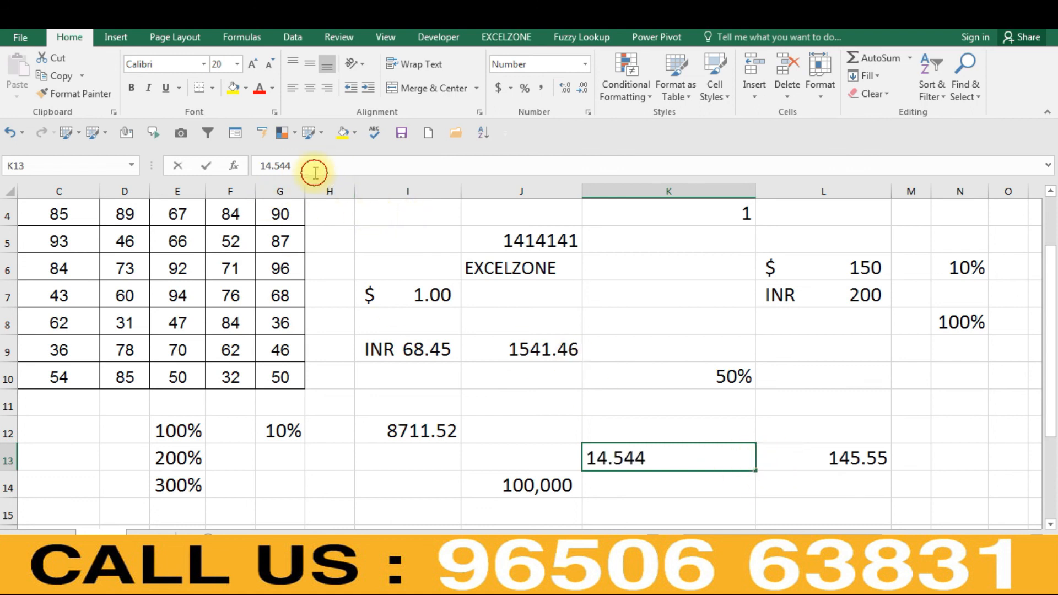
pyautogui.press('BackSpace')
pyautogui.press('BackSpace')
pyautogui.write('5')
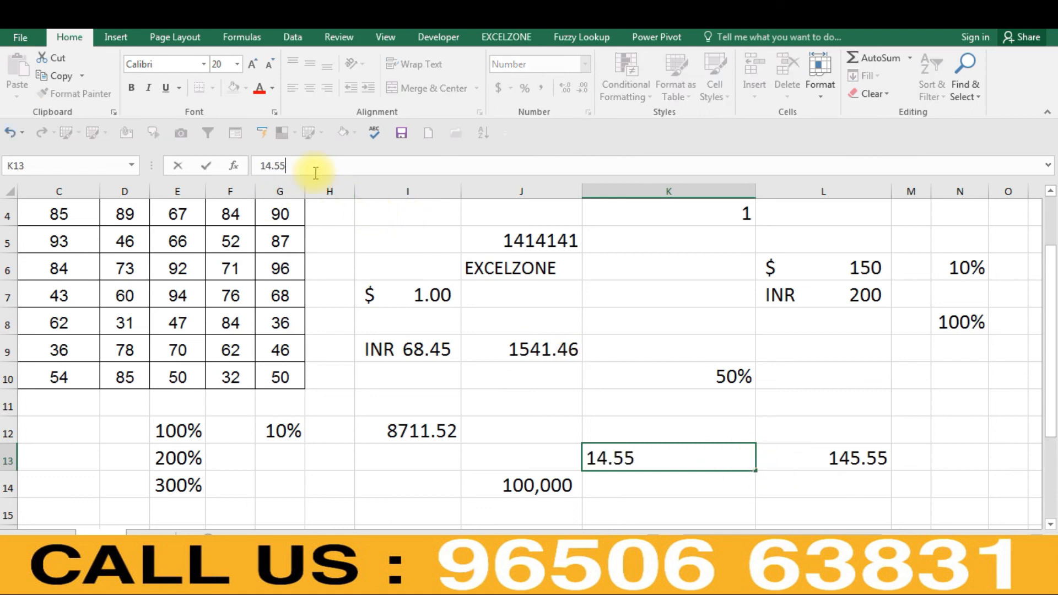
pyautogui.press('Return')
pyautogui.press('Up')
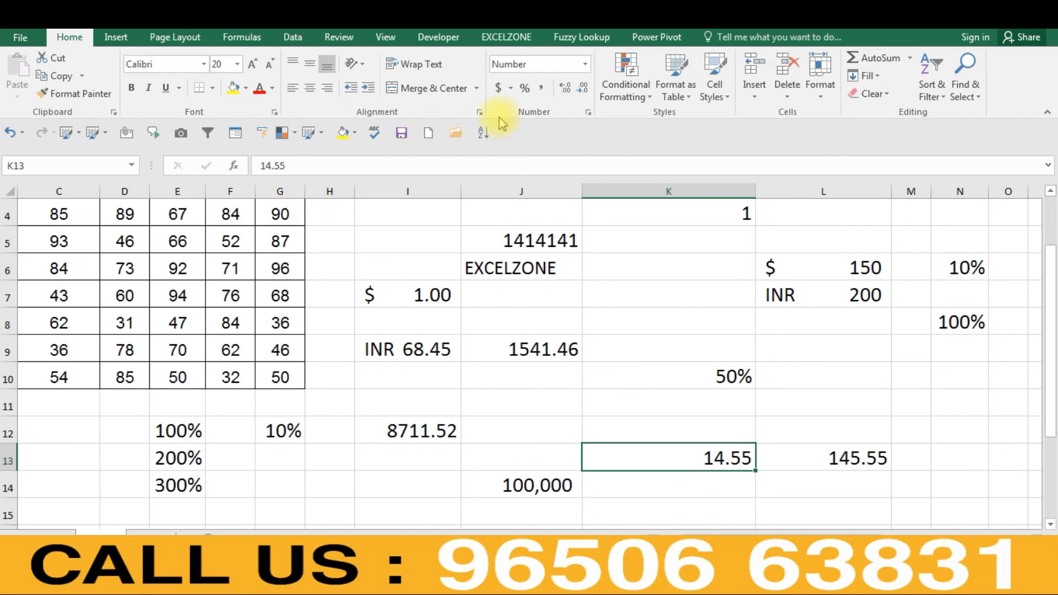
# Step: Adjust the displayed decimals of cell K13 to one place
pyautogui.click(573, 87)
pyautogui.click(582, 87)
pyautogui.click(583, 87)
pyautogui.click(584, 88)
pyautogui.click(564, 87)
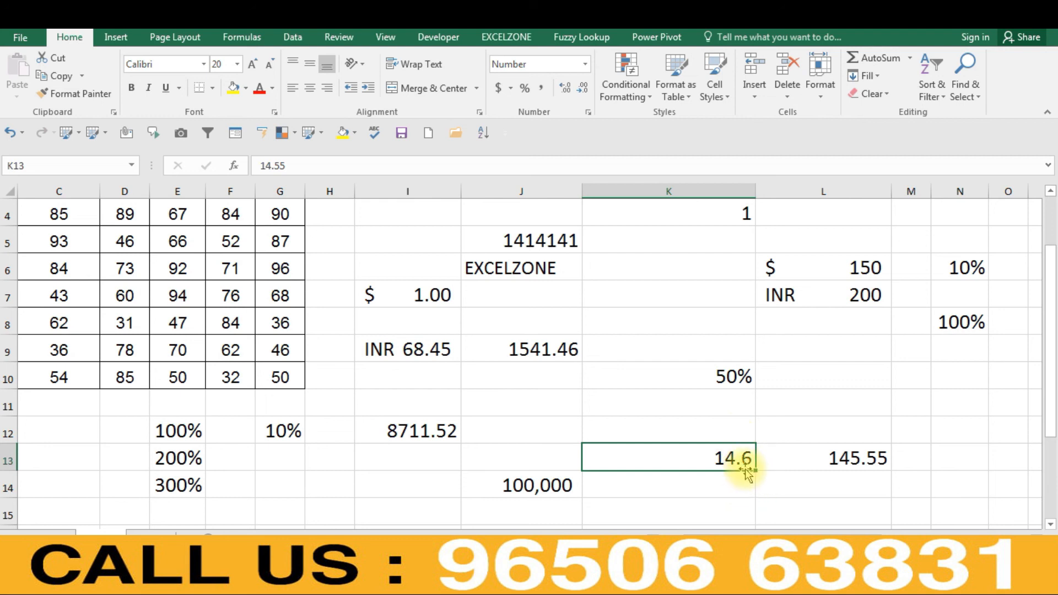
pyautogui.click(661, 494)
pyautogui.click(708, 453)
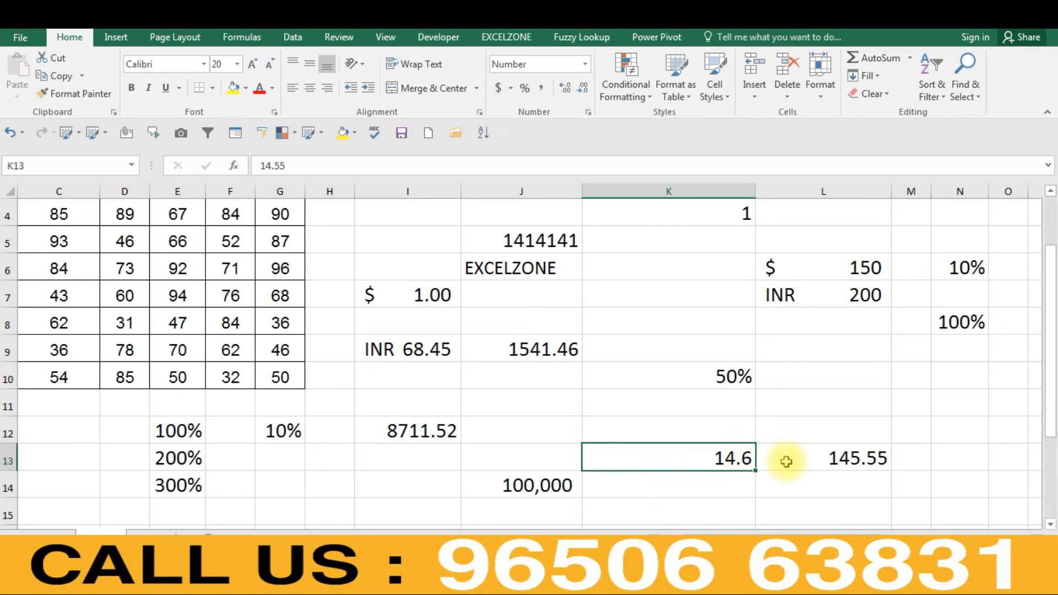